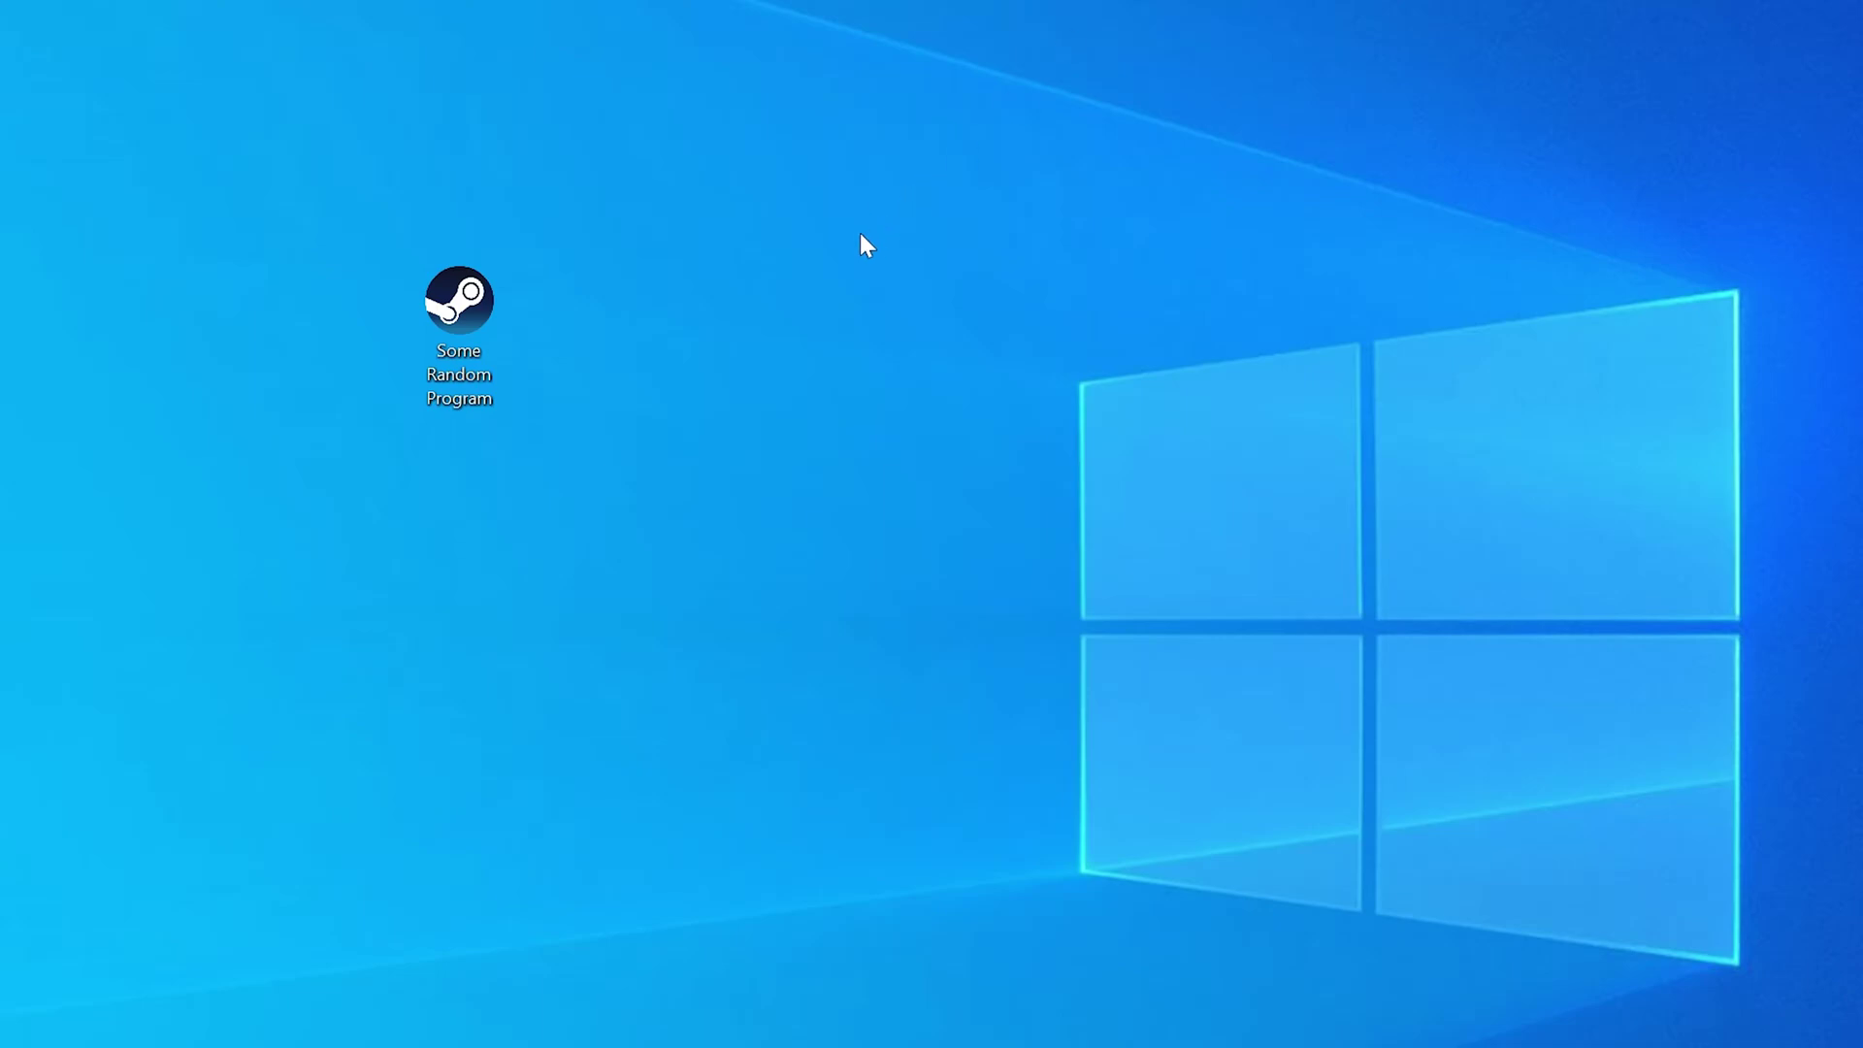
Launch the program to trigger its system error, then open the System information page.
double_click(488, 312)
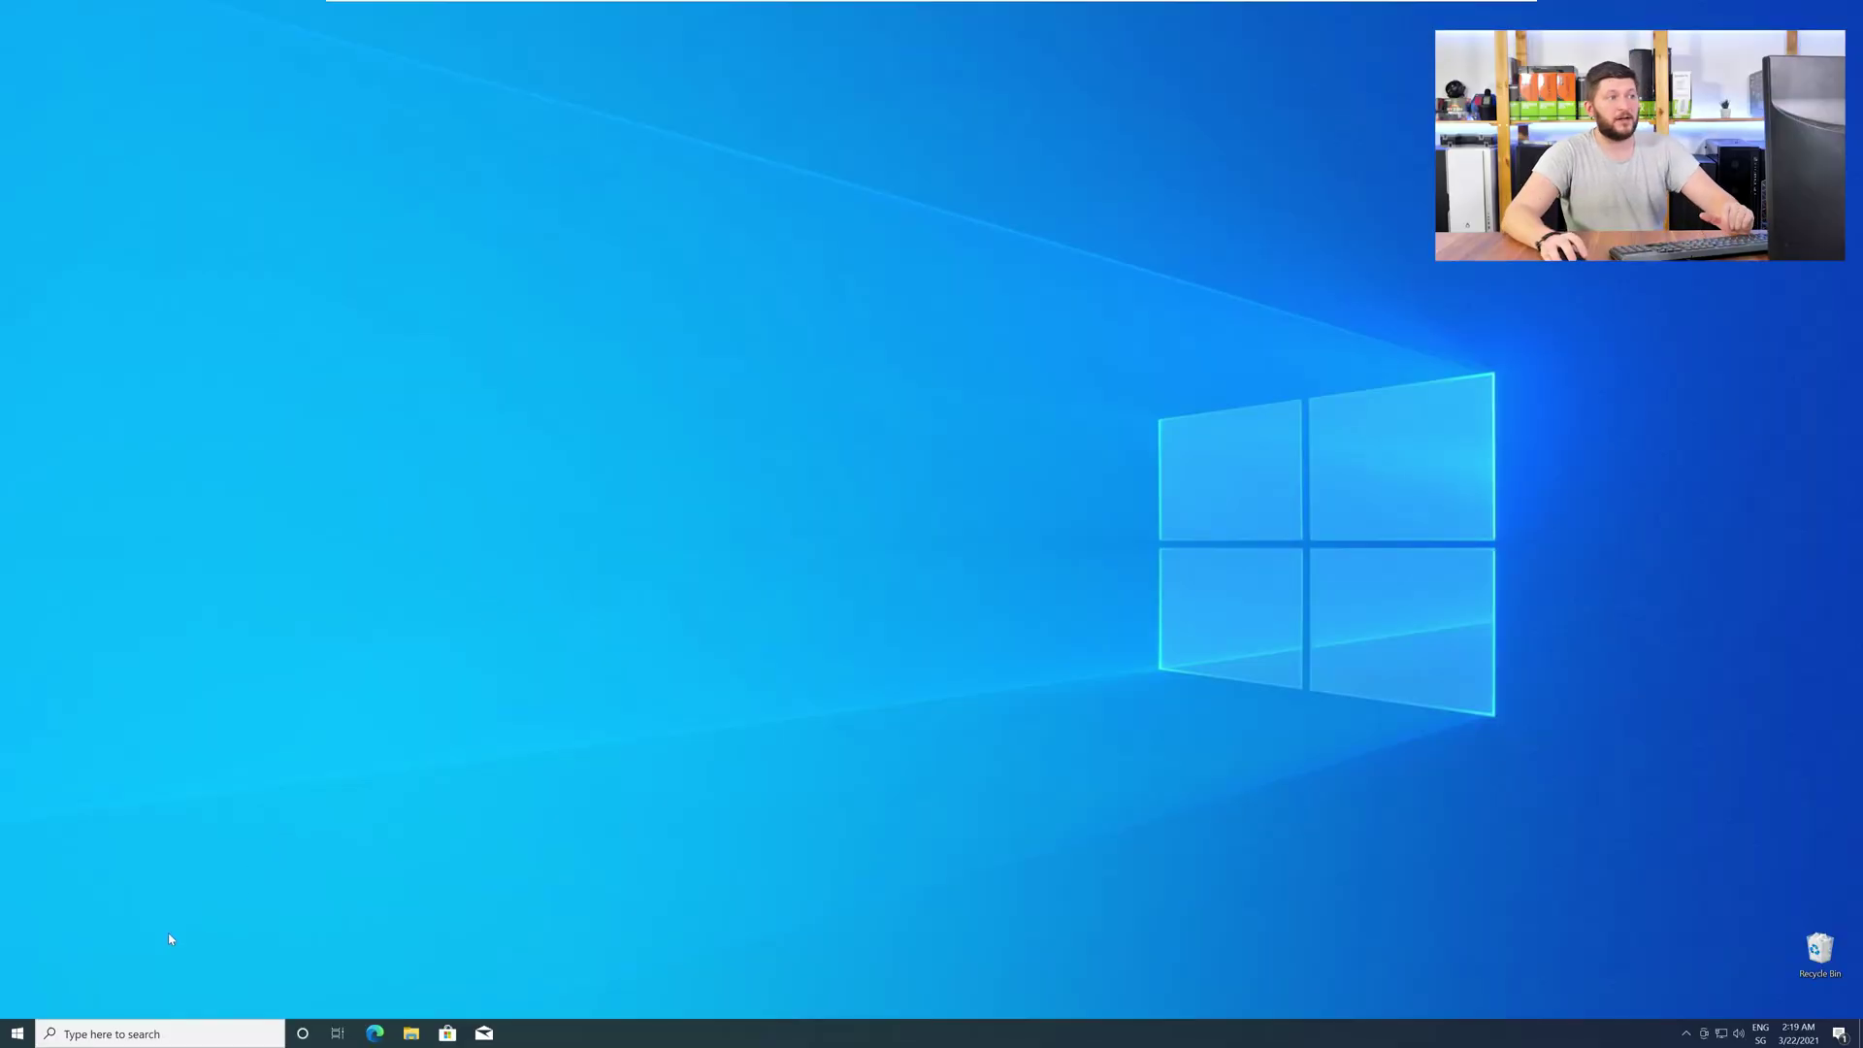
right_click(10, 1036)
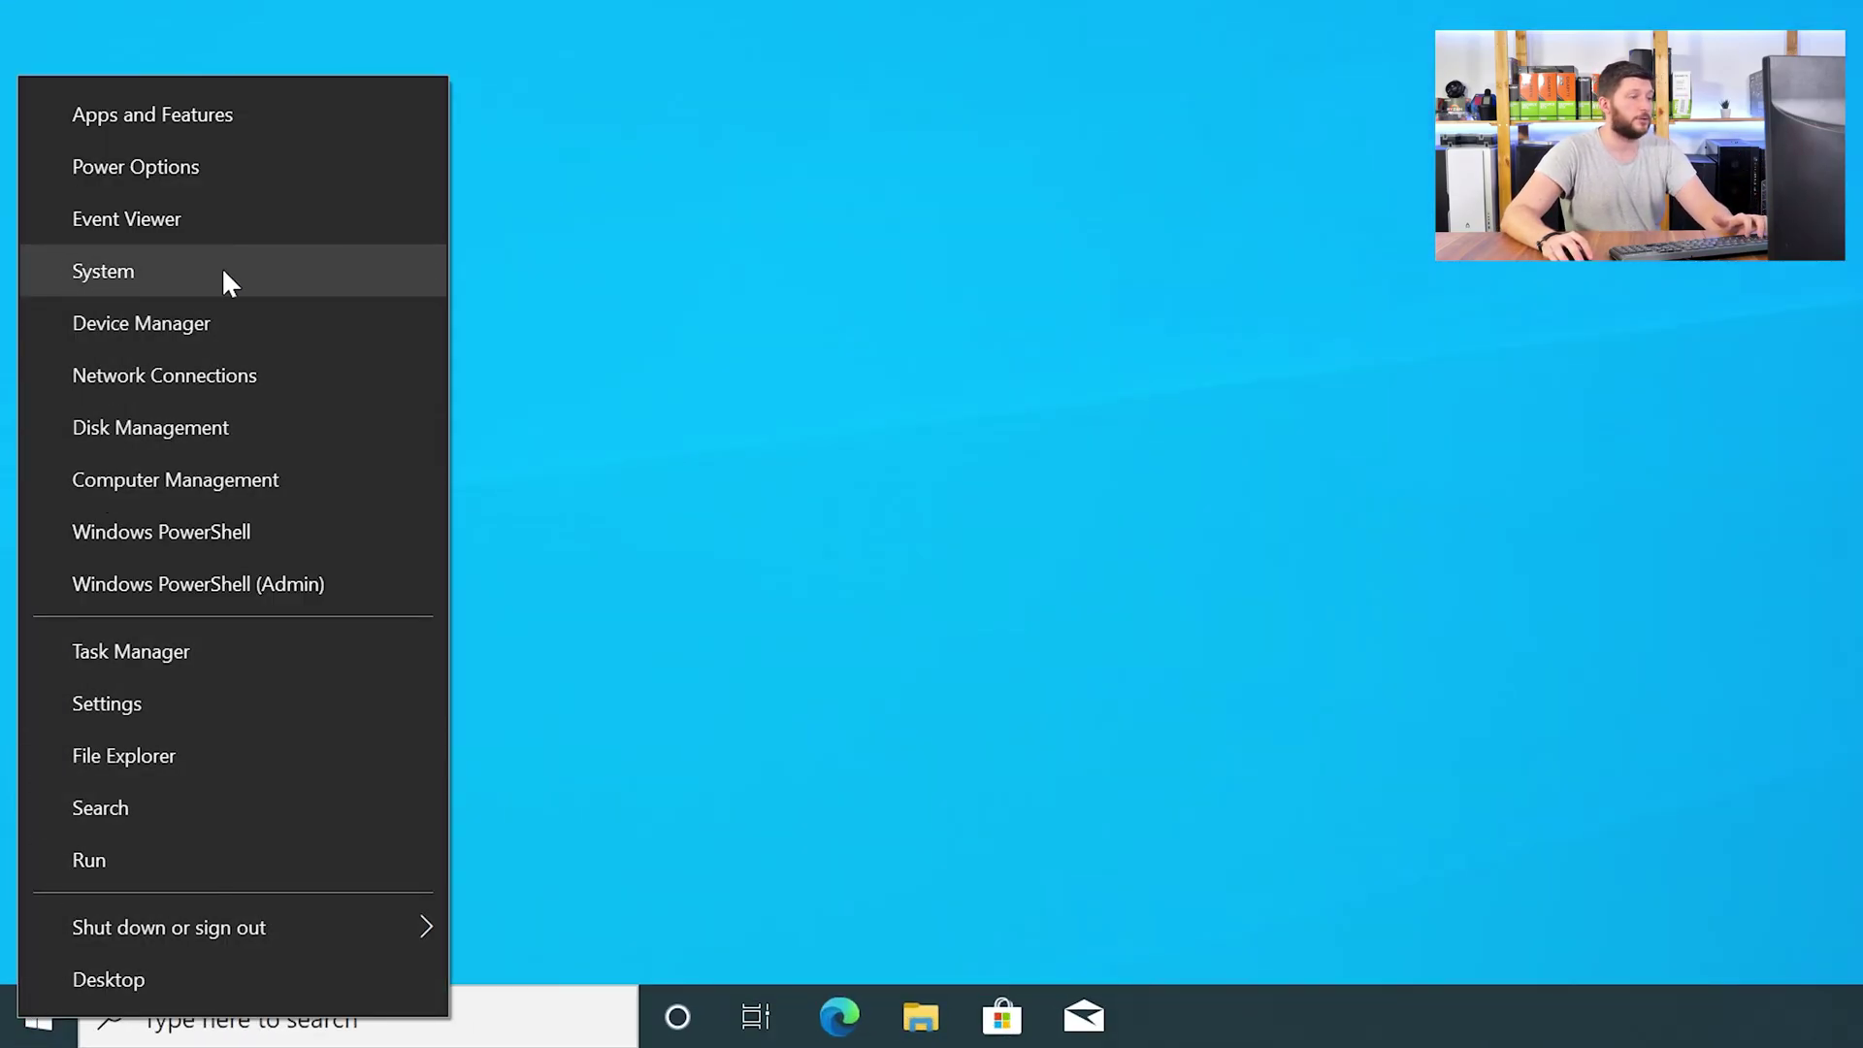
click(223, 272)
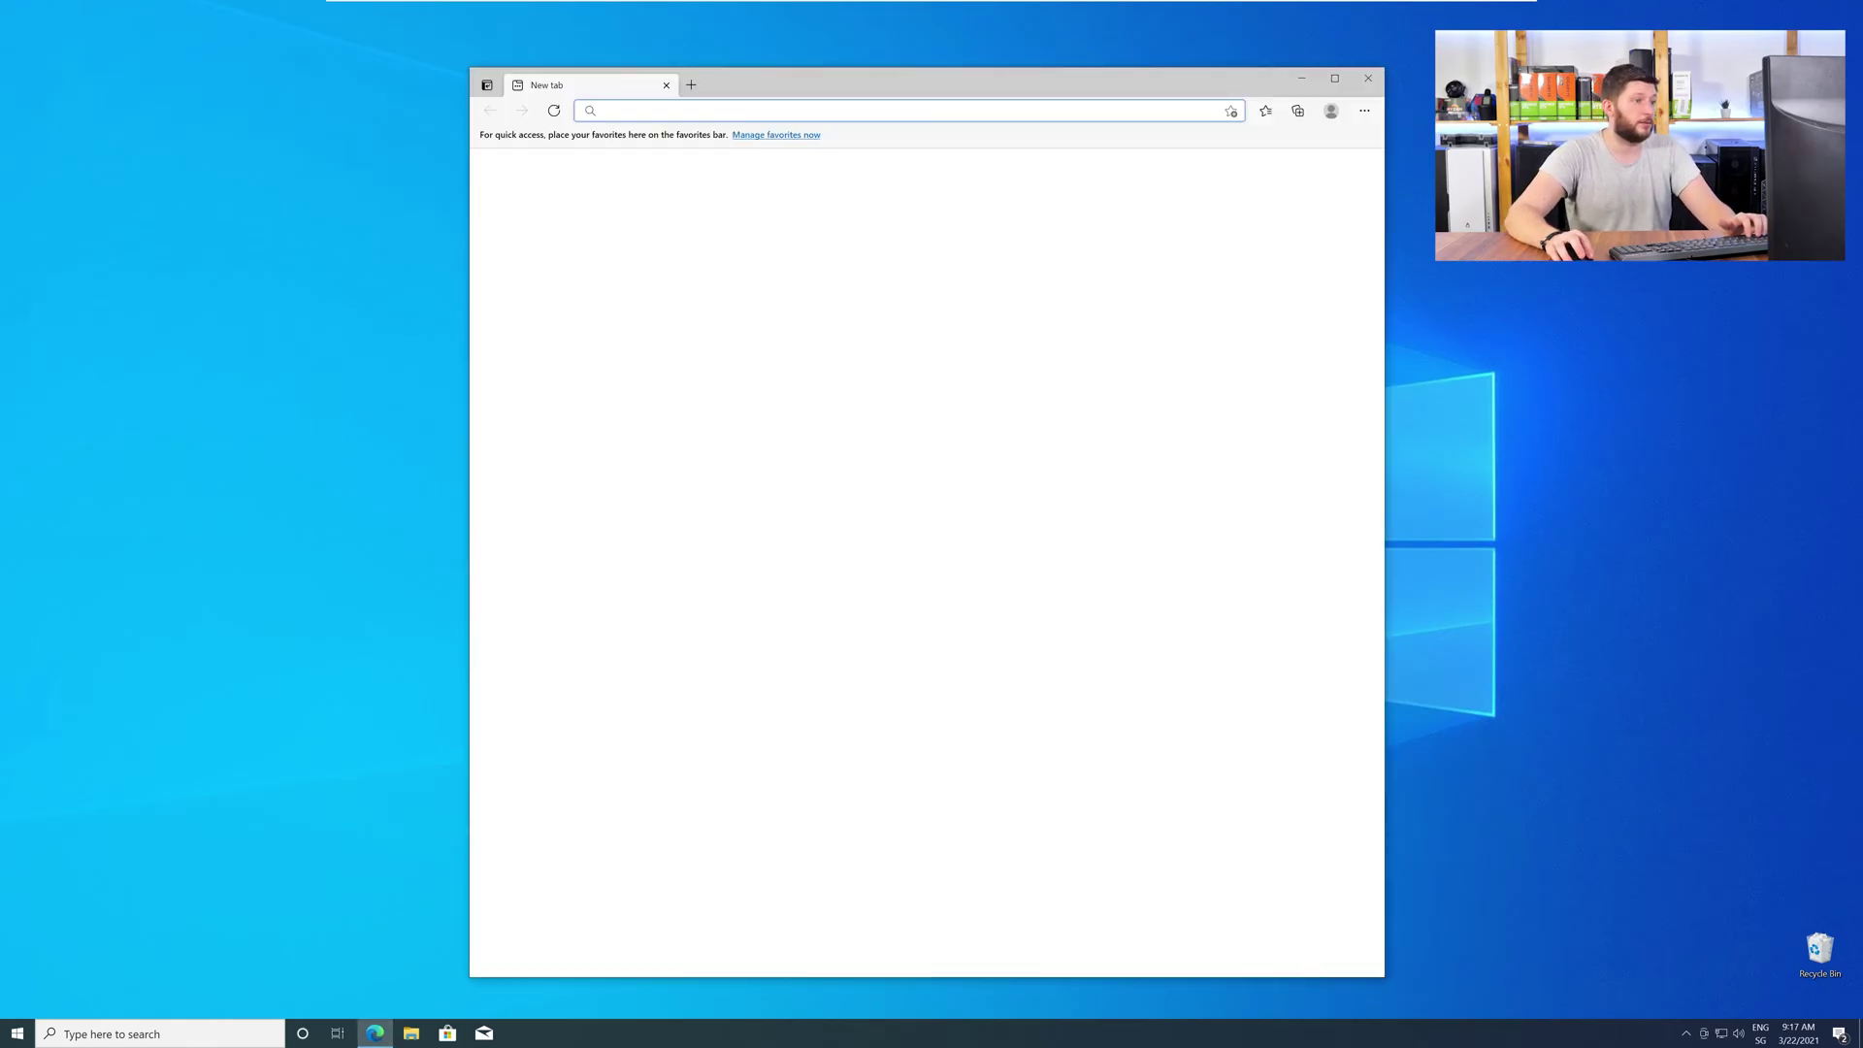
Load the sts-tutorial.com d3dx9_39 page, download the 64-bit DLL, then go to the 32-bit page.
text(https://www.sts-tutorial.com/download/d3dx9_39)
key(Return)
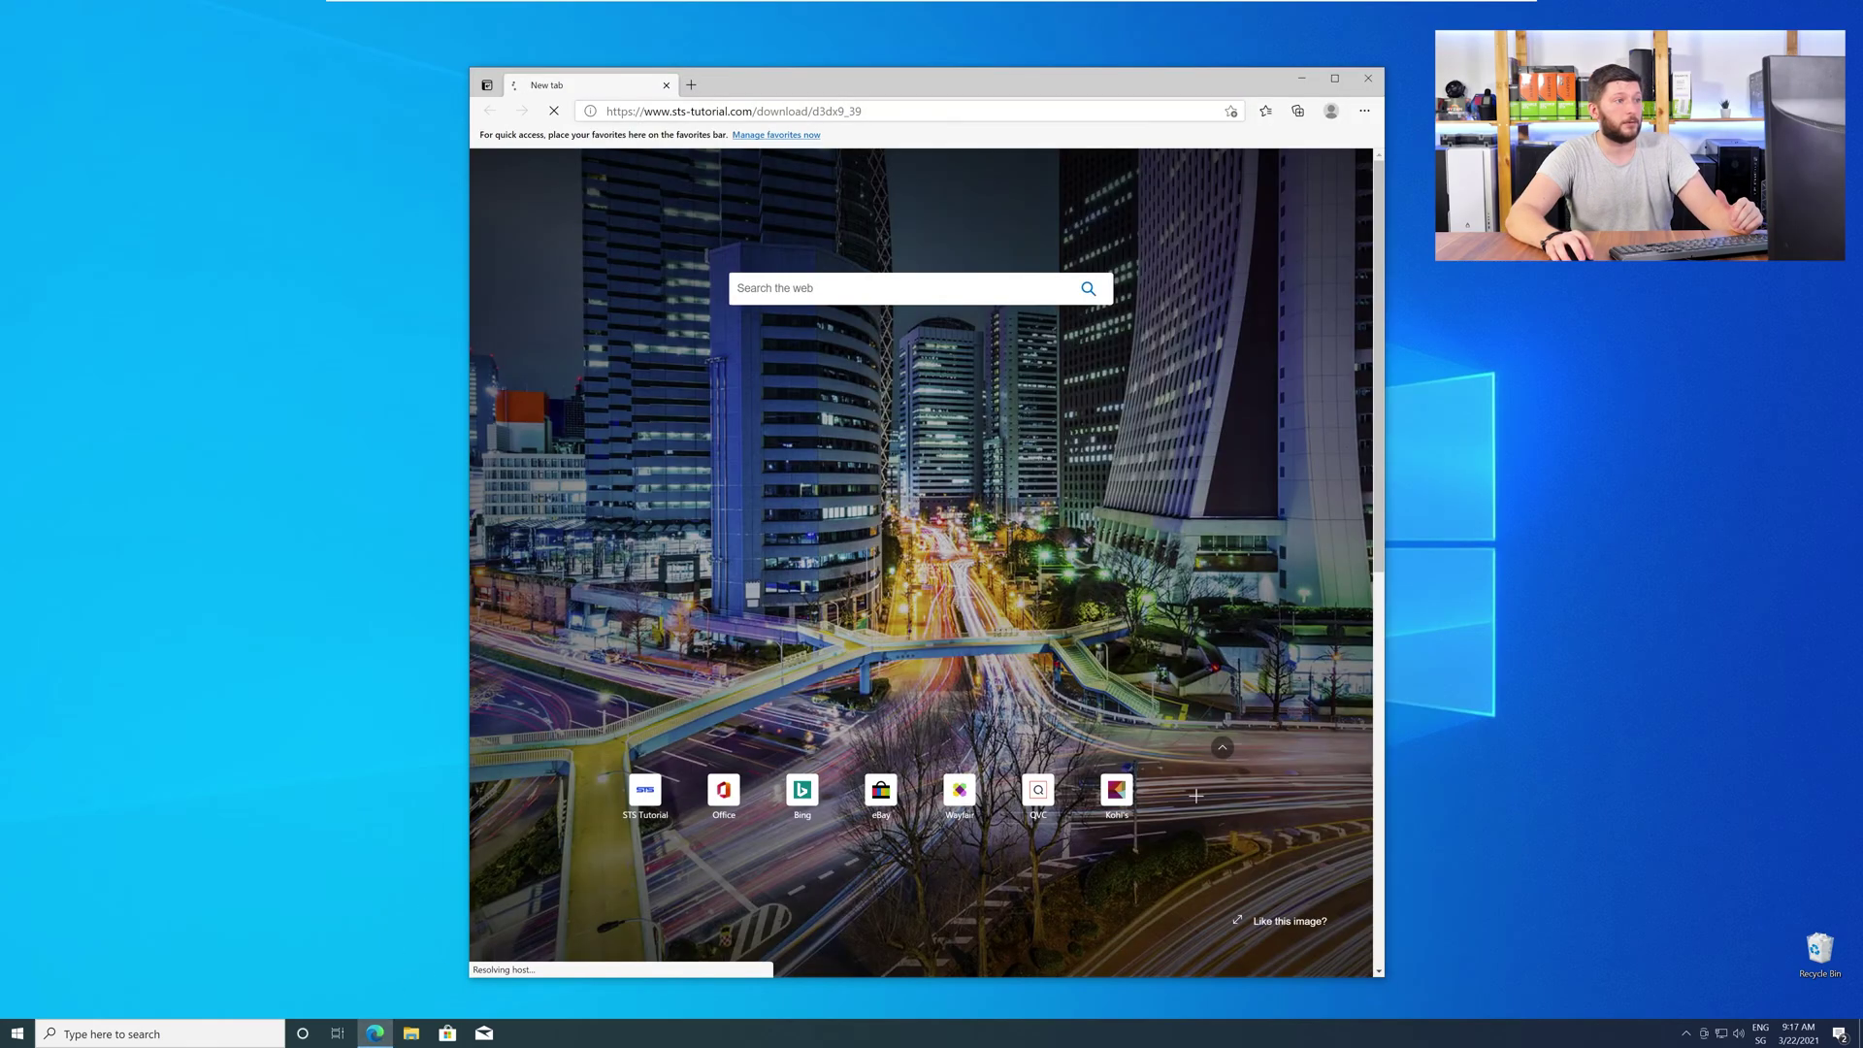
scroll(764, 234, down, 15)
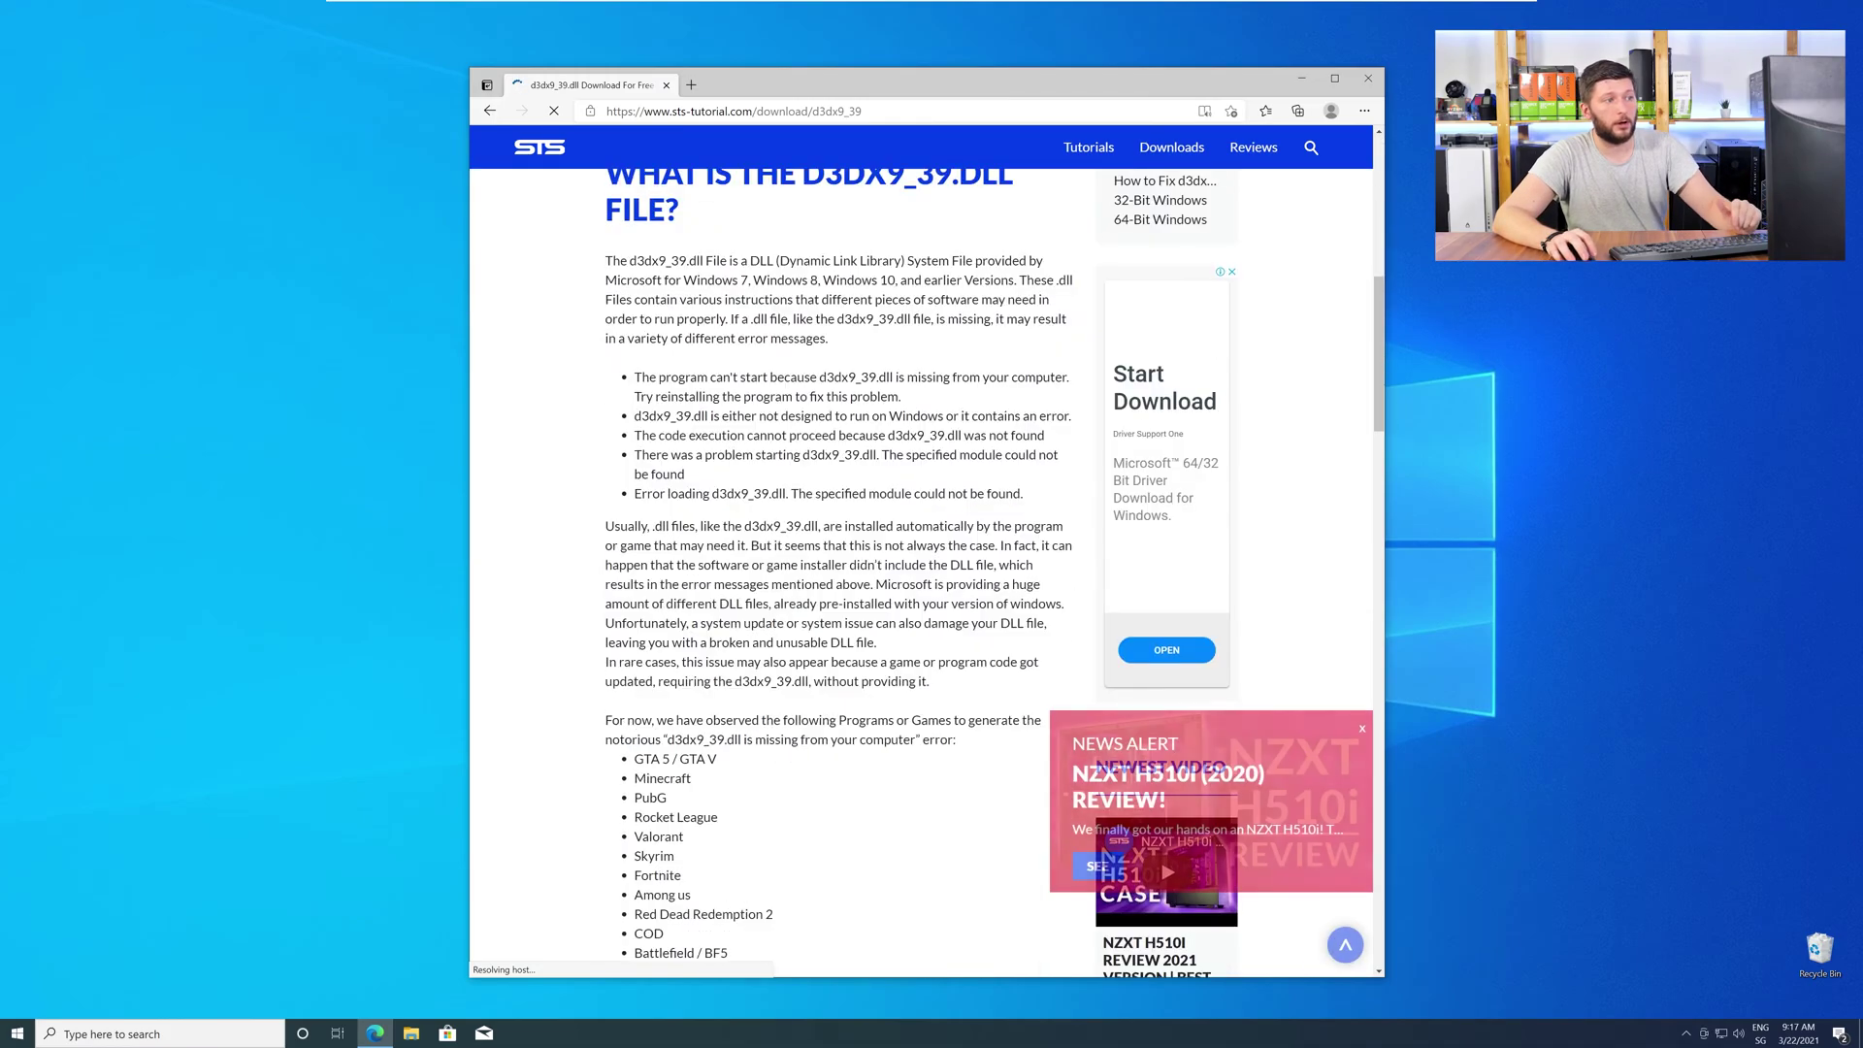
scroll(764, 399, down, 20)
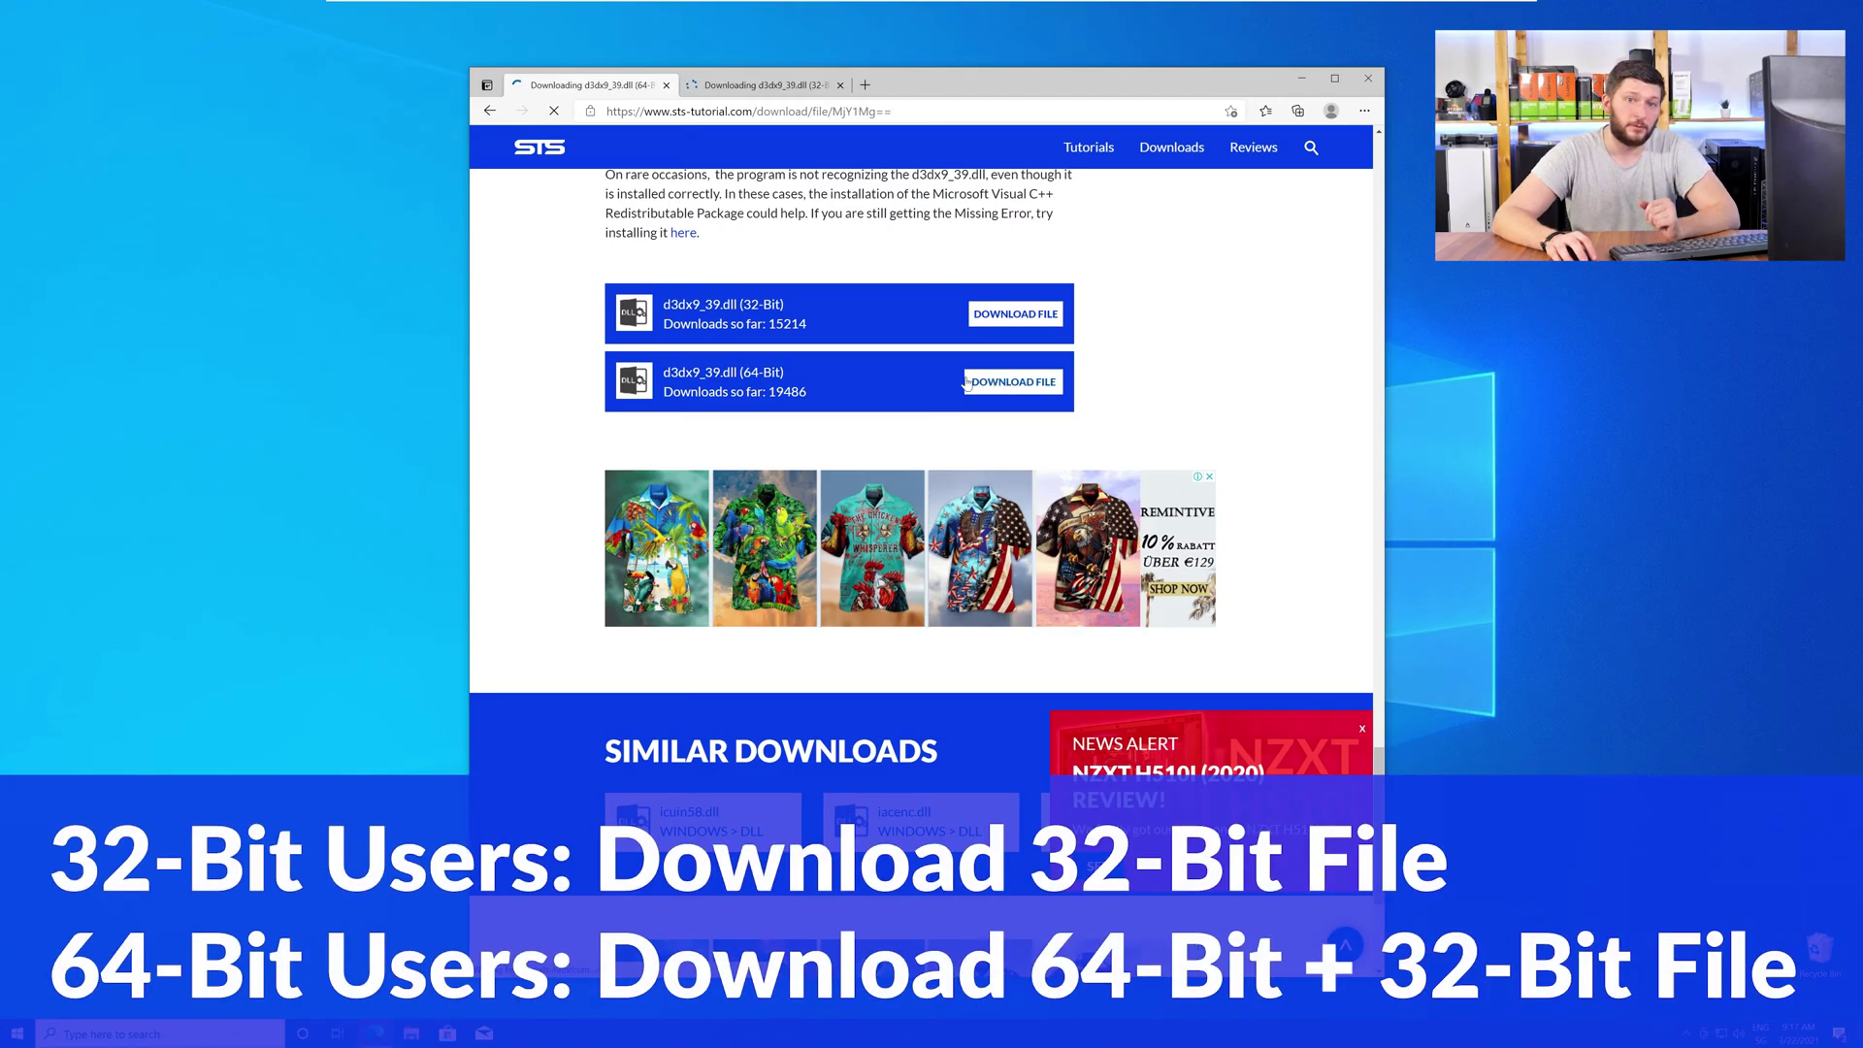
click(966, 383)
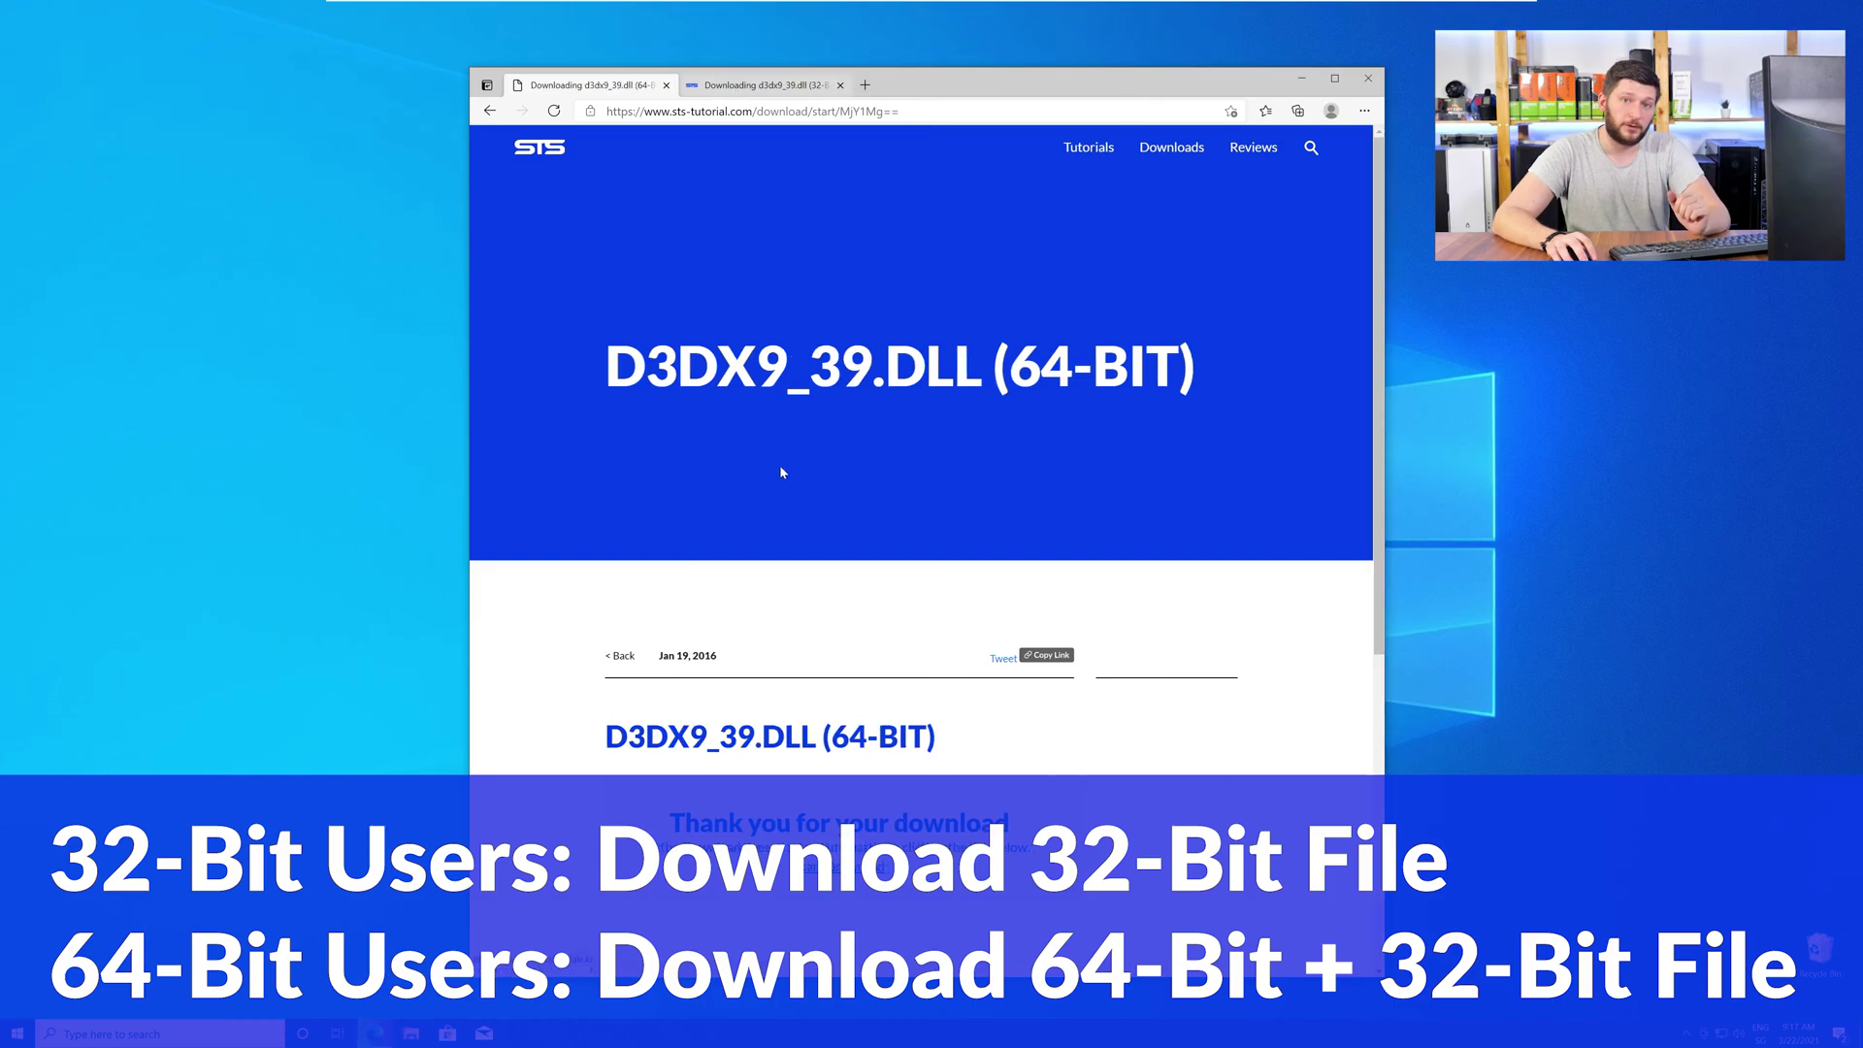
key(ctrl+Tab)
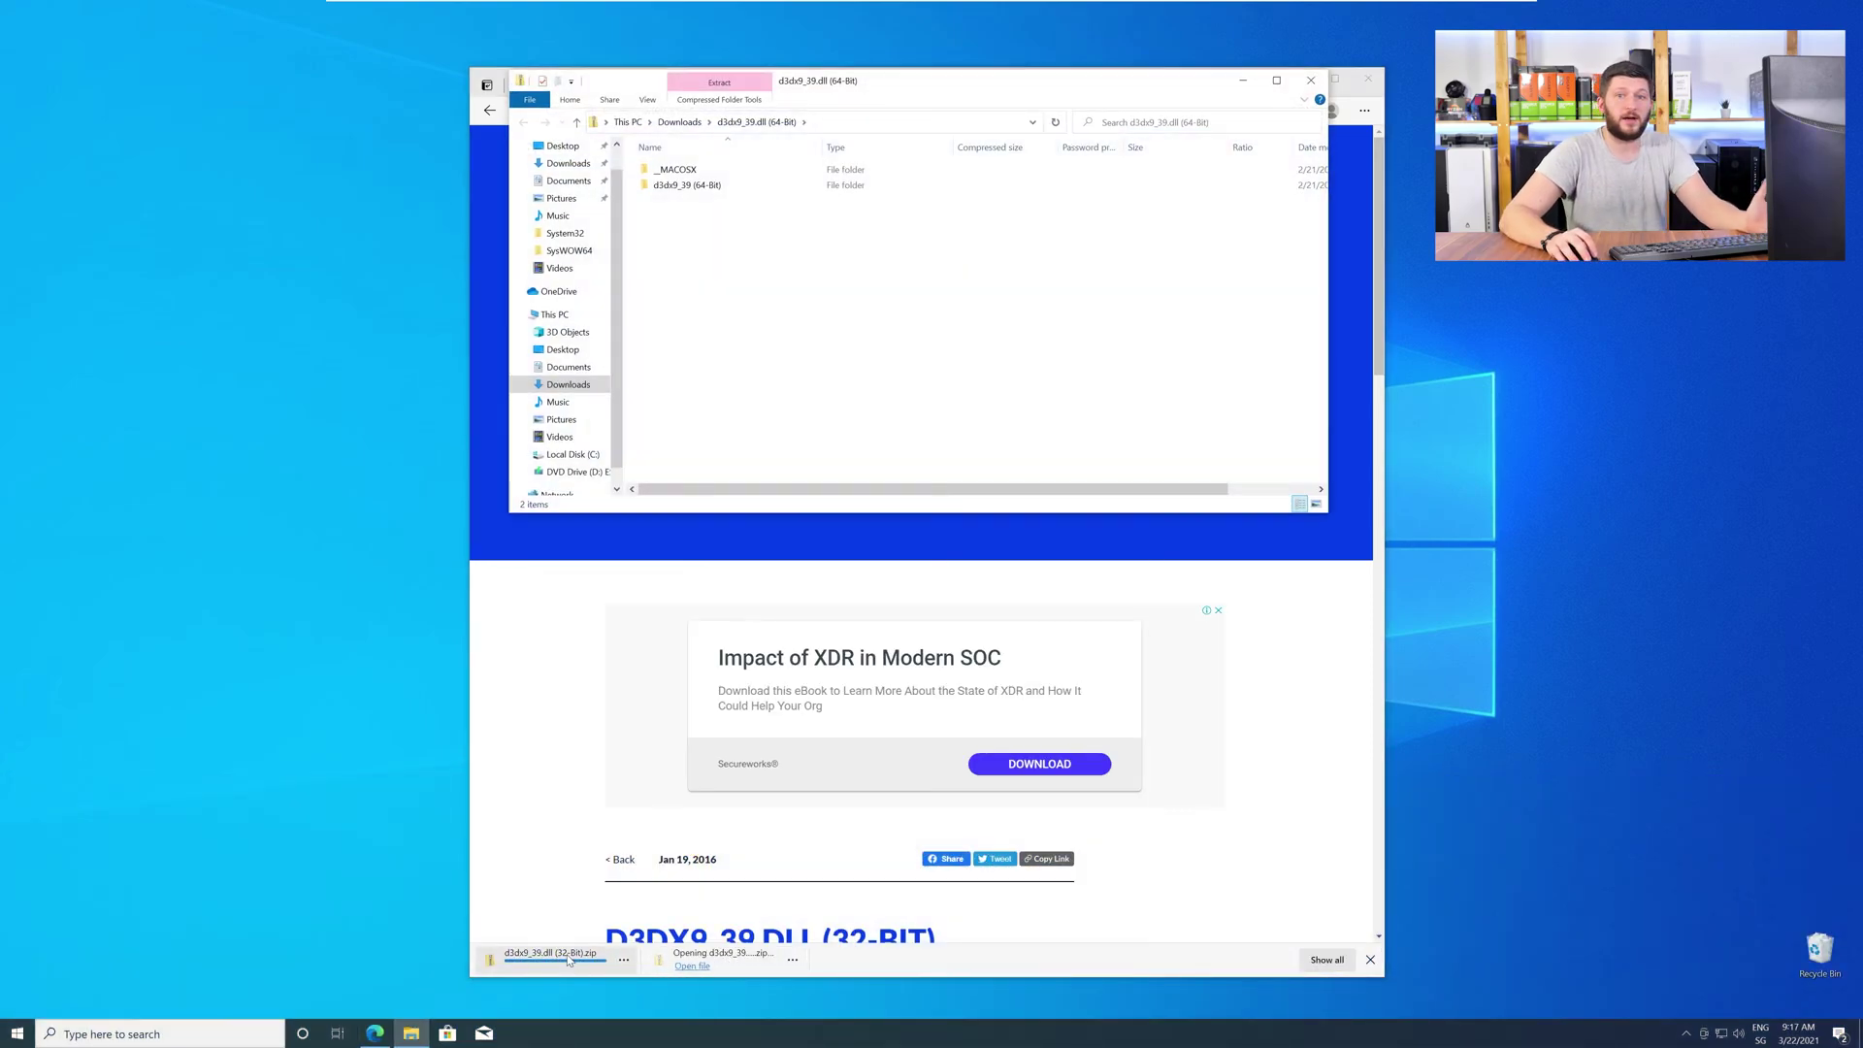
Open both zips, close Edge, and open the 64-bit and 32-bit d3dx9_39 folders side by side.
click(1363, 76)
click(1379, 84)
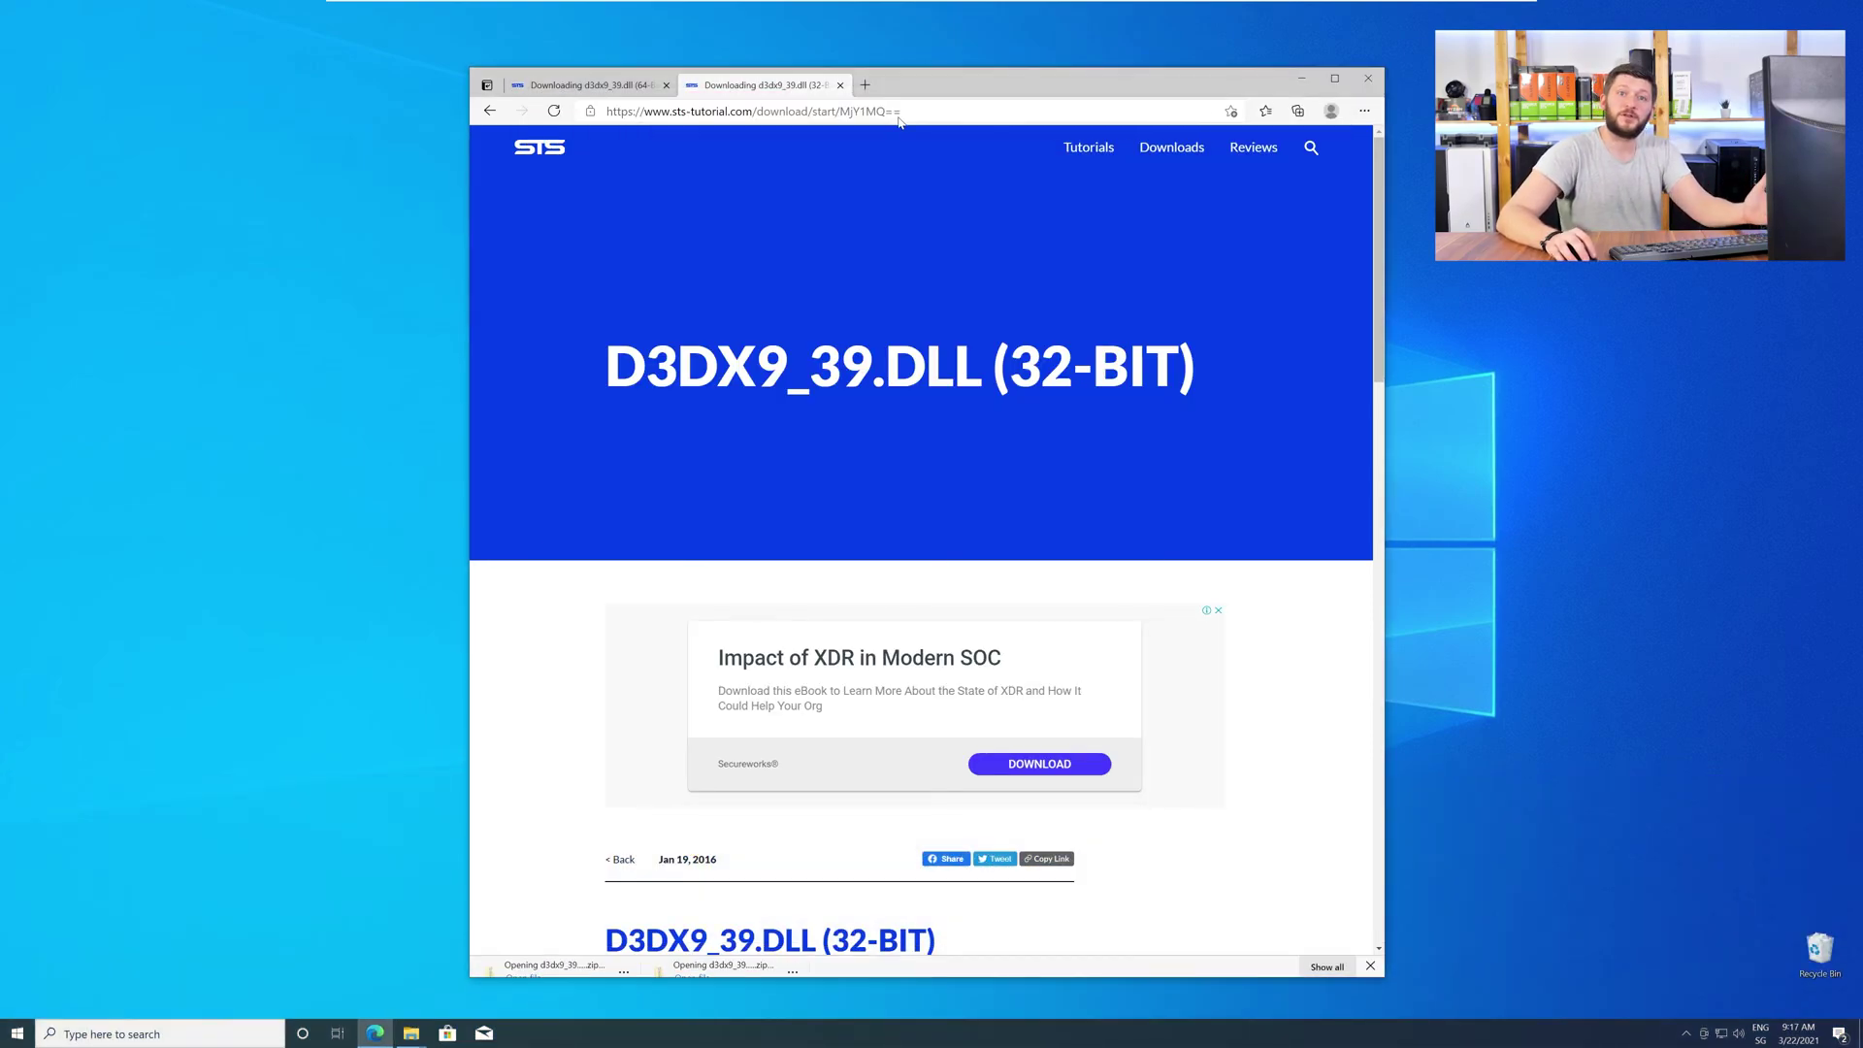
drag(858, 107, 1351, 591)
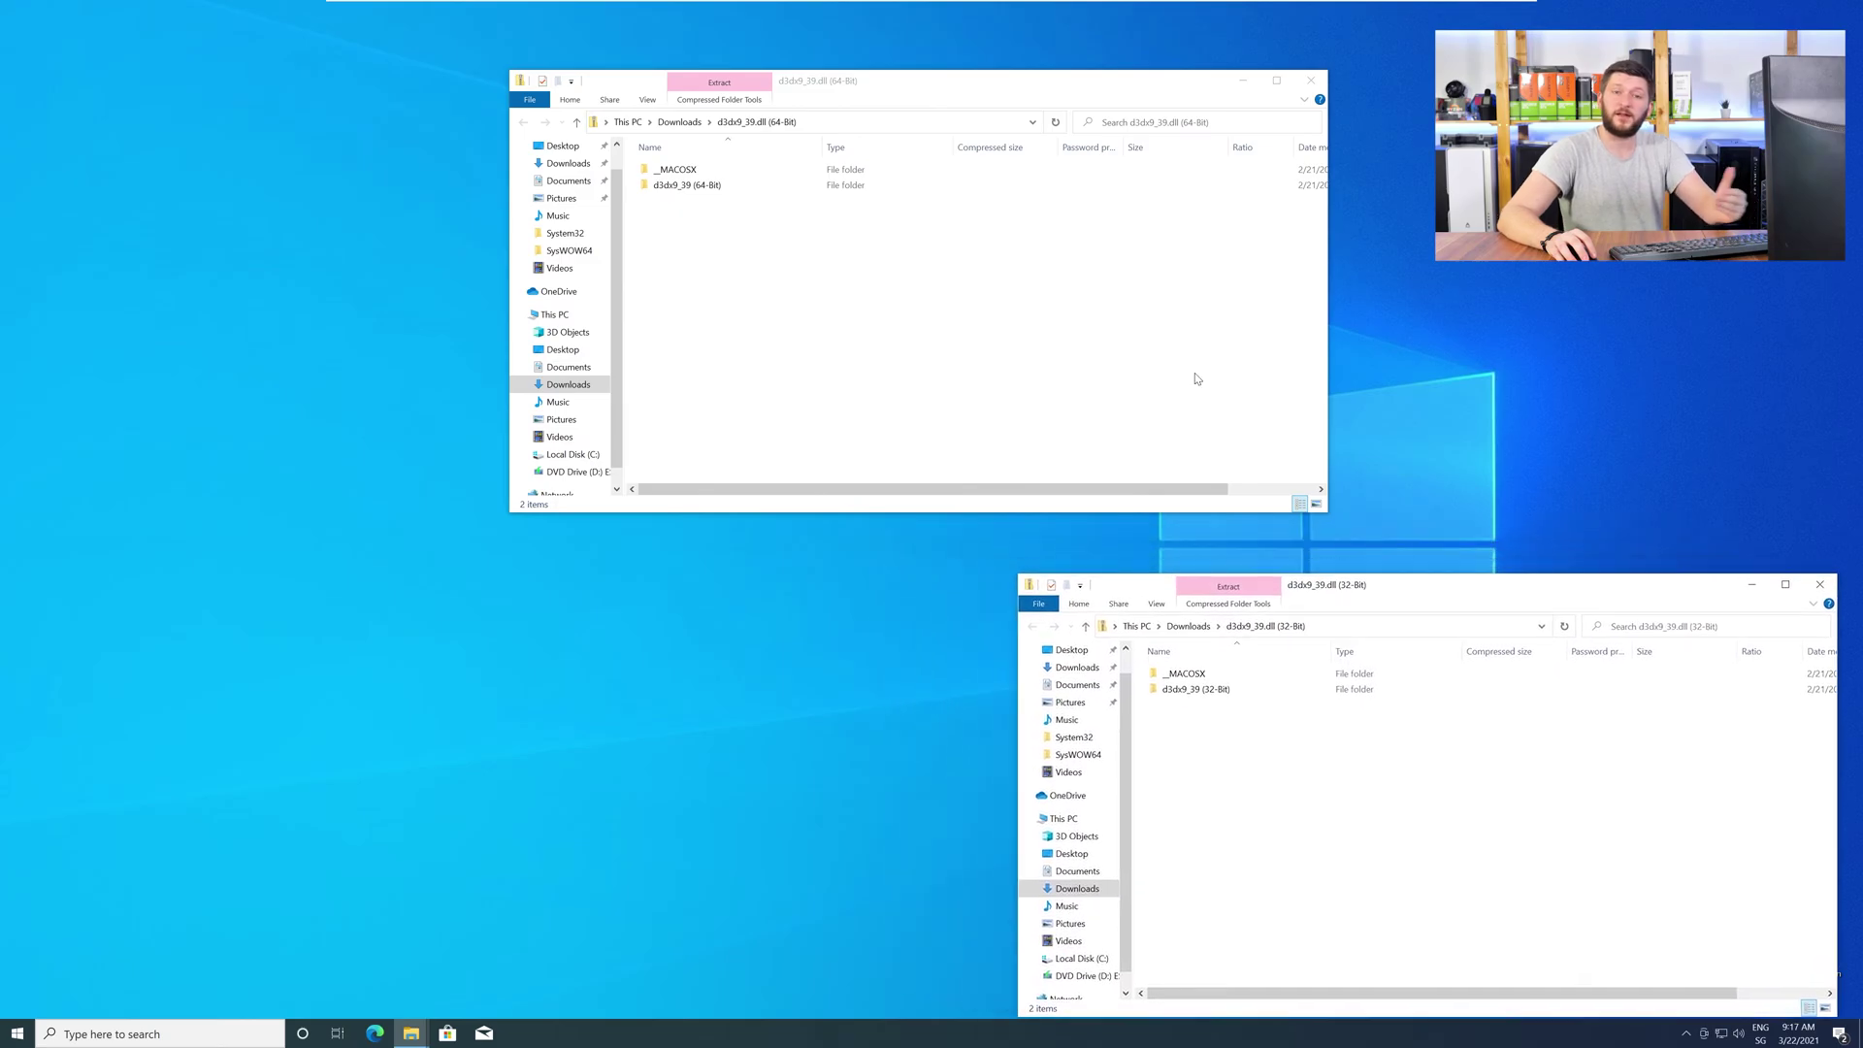
drag(934, 93, 496, 583)
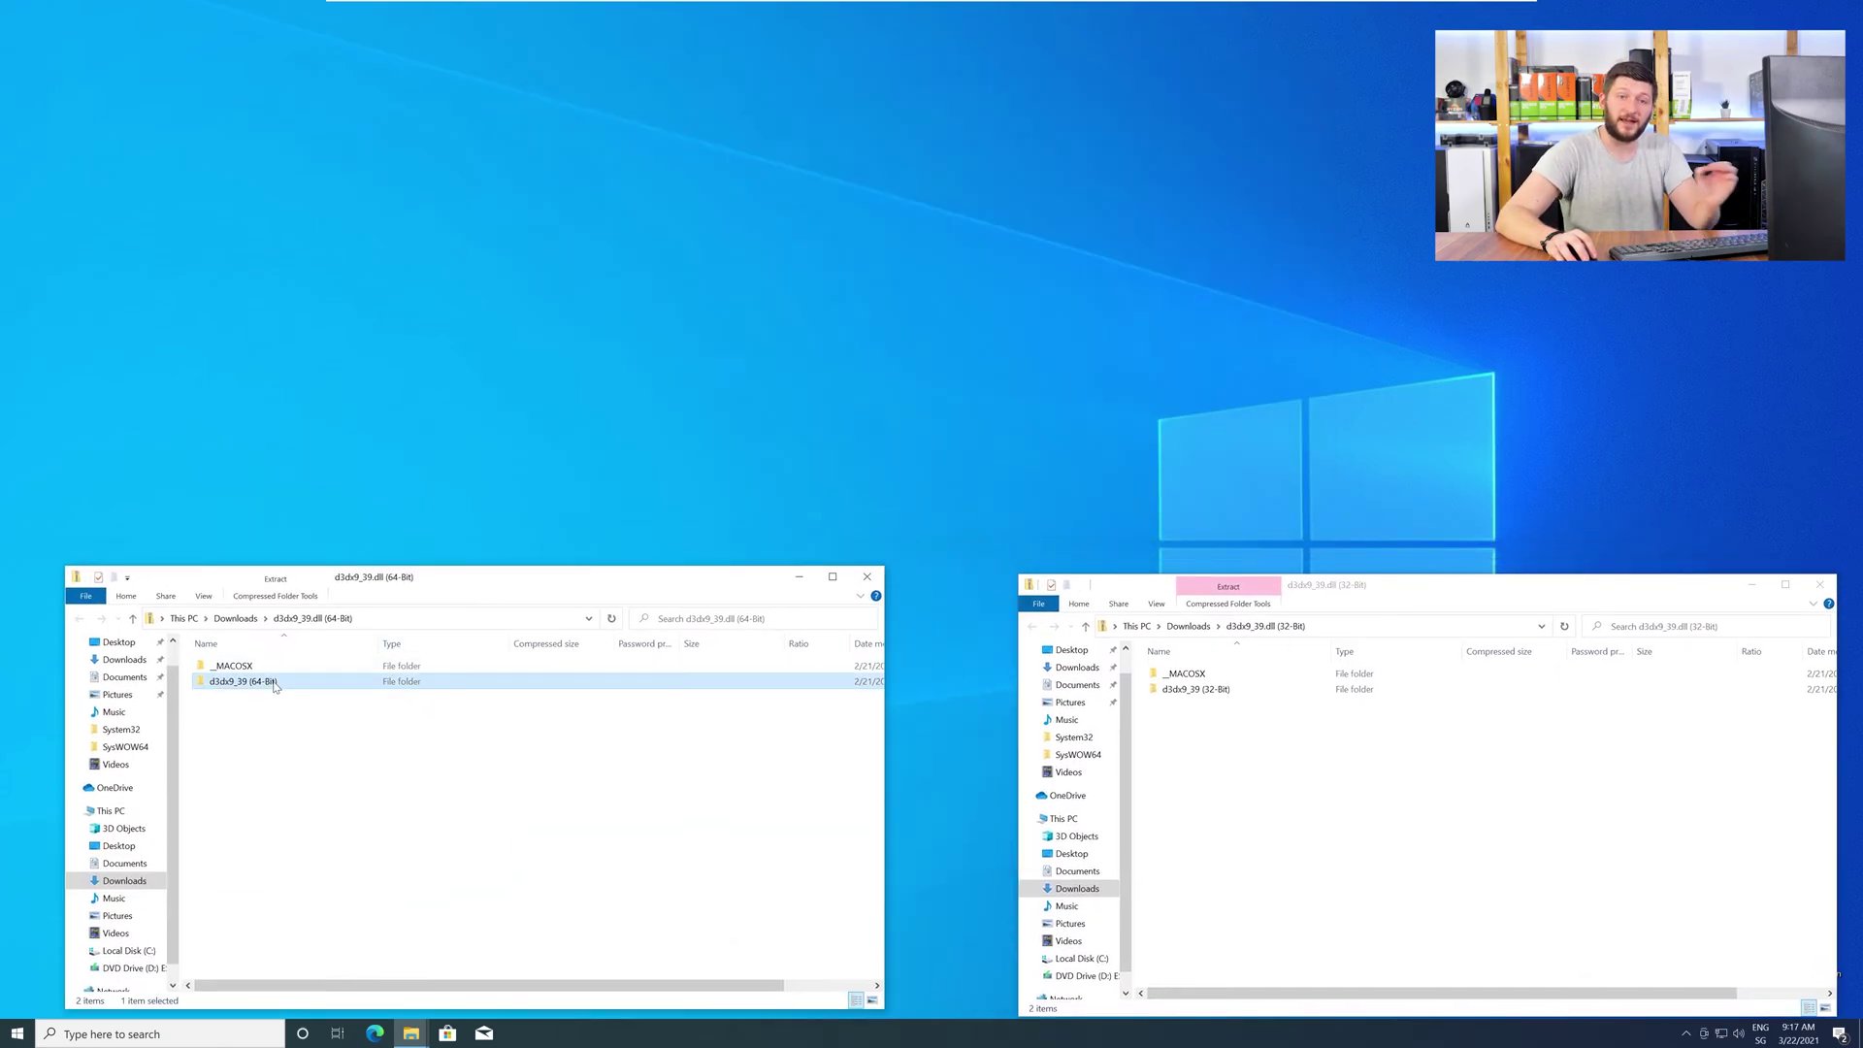
double_click(242, 681)
double_click(1198, 689)
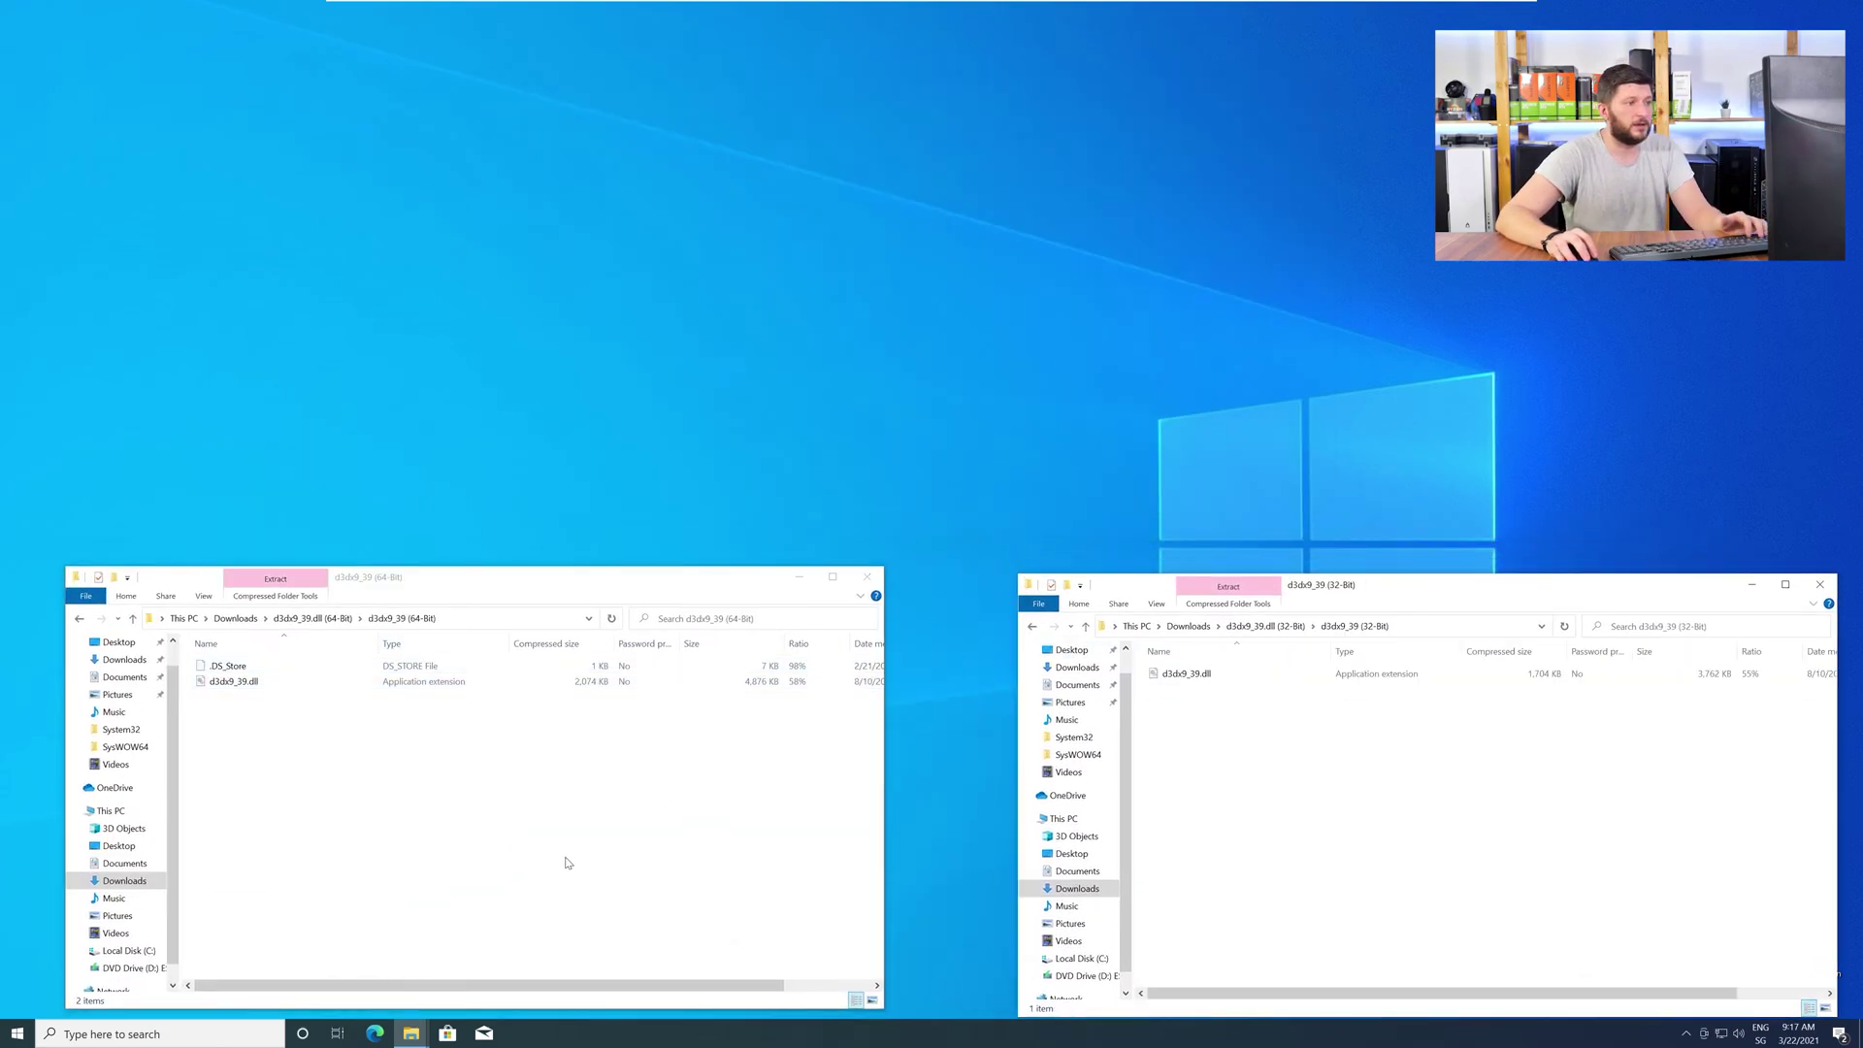
Open a new Explorer window at top centre on C:\Windows with System32 selected.
click(412, 1034)
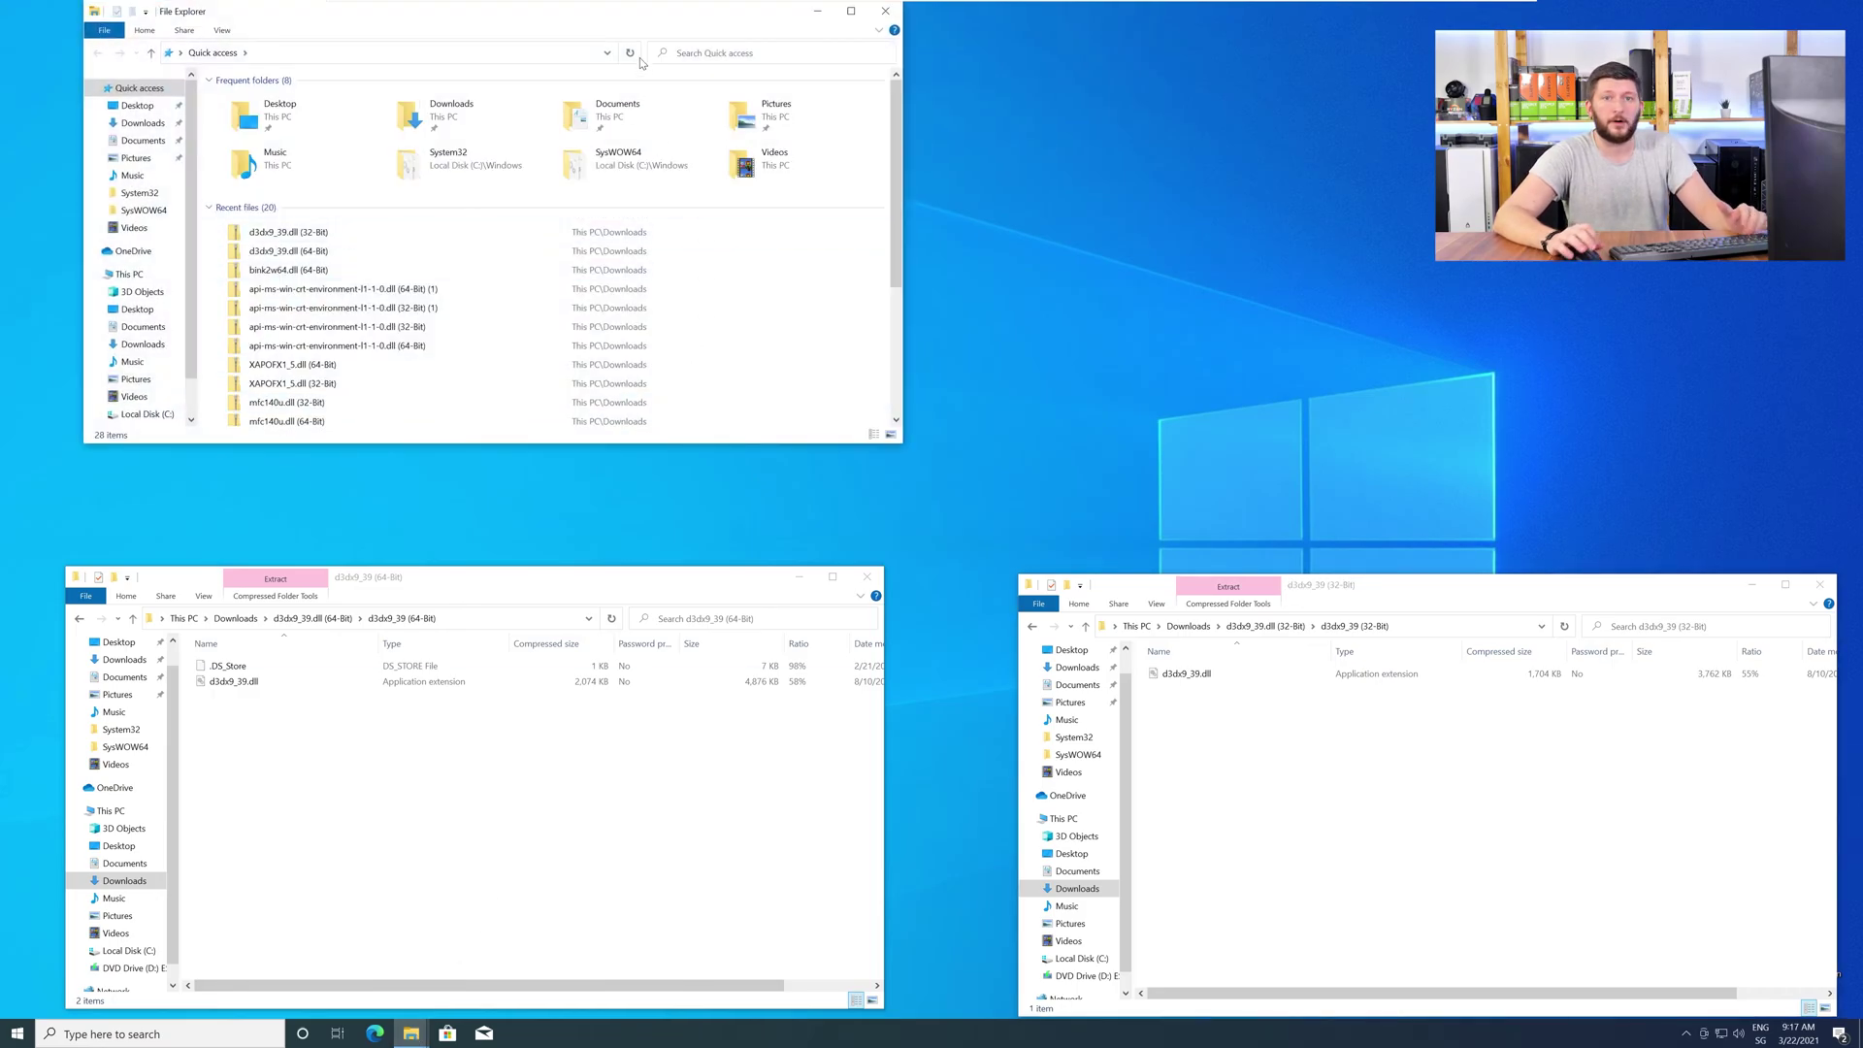
drag(325, 11, 767, 116)
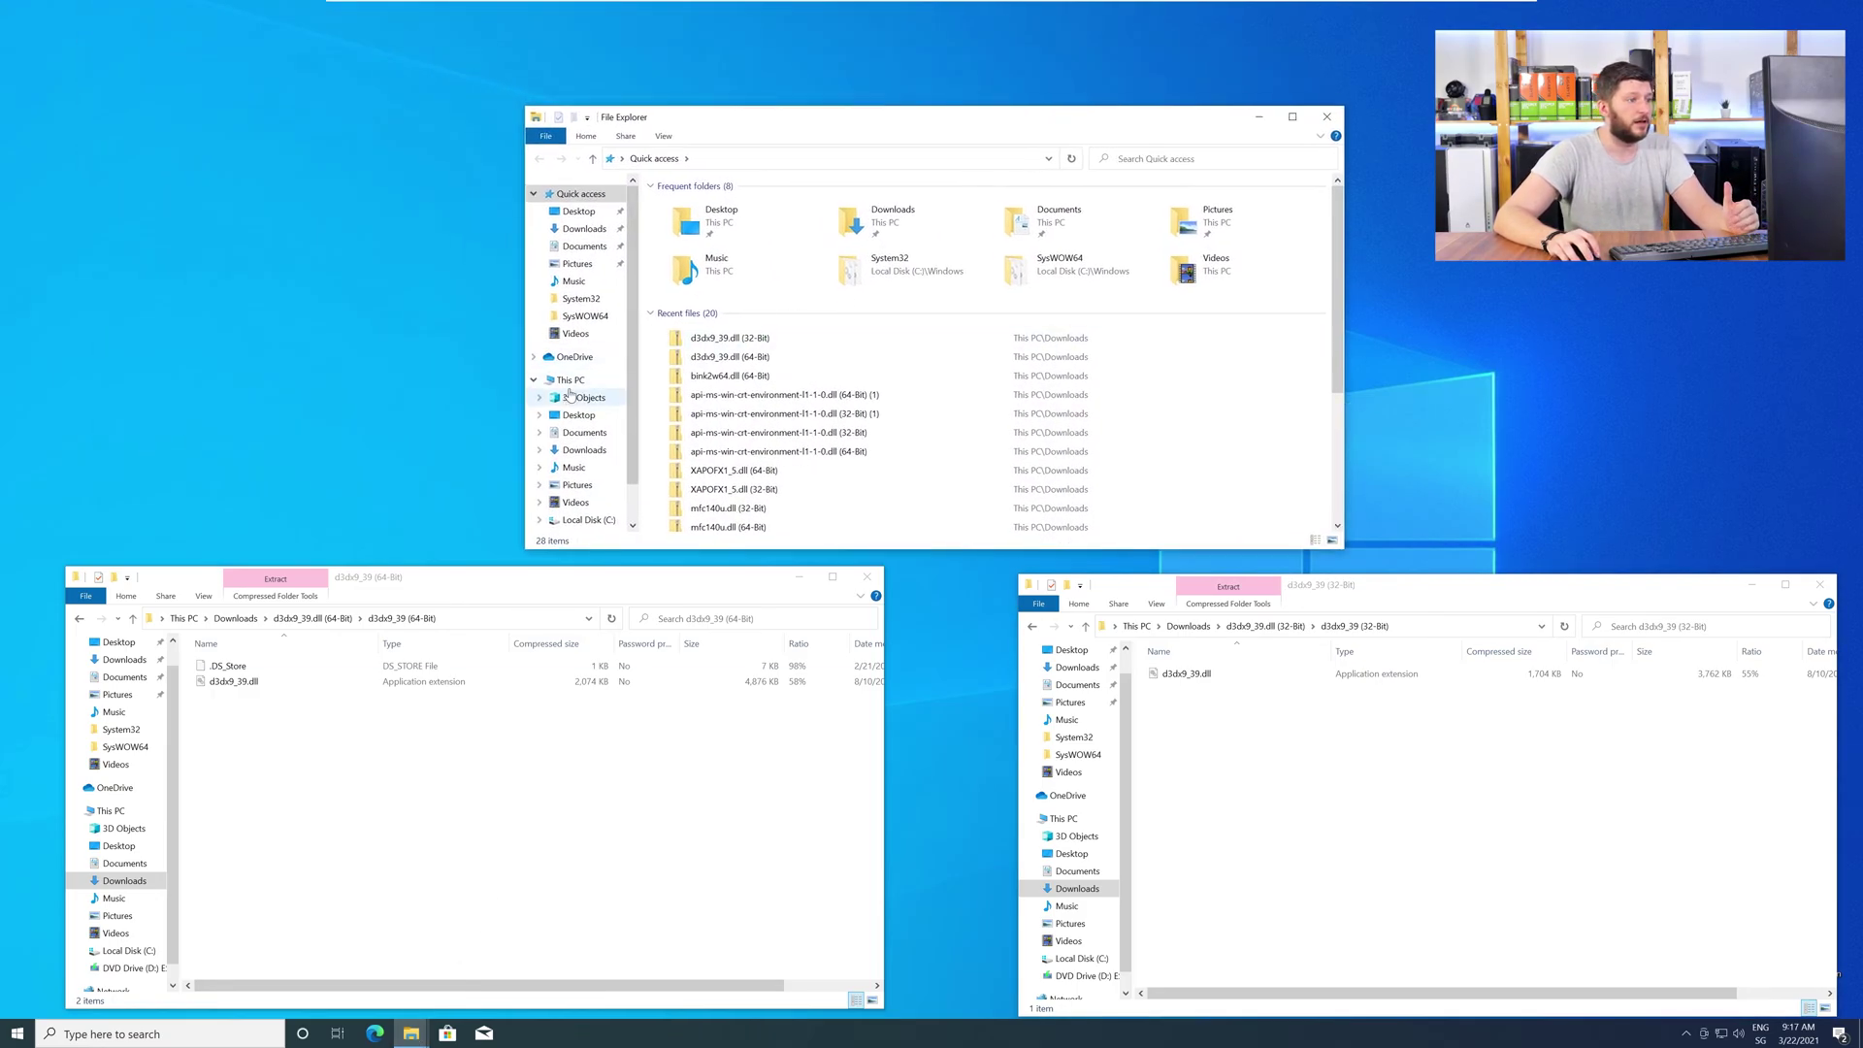
click(573, 381)
double_click(725, 358)
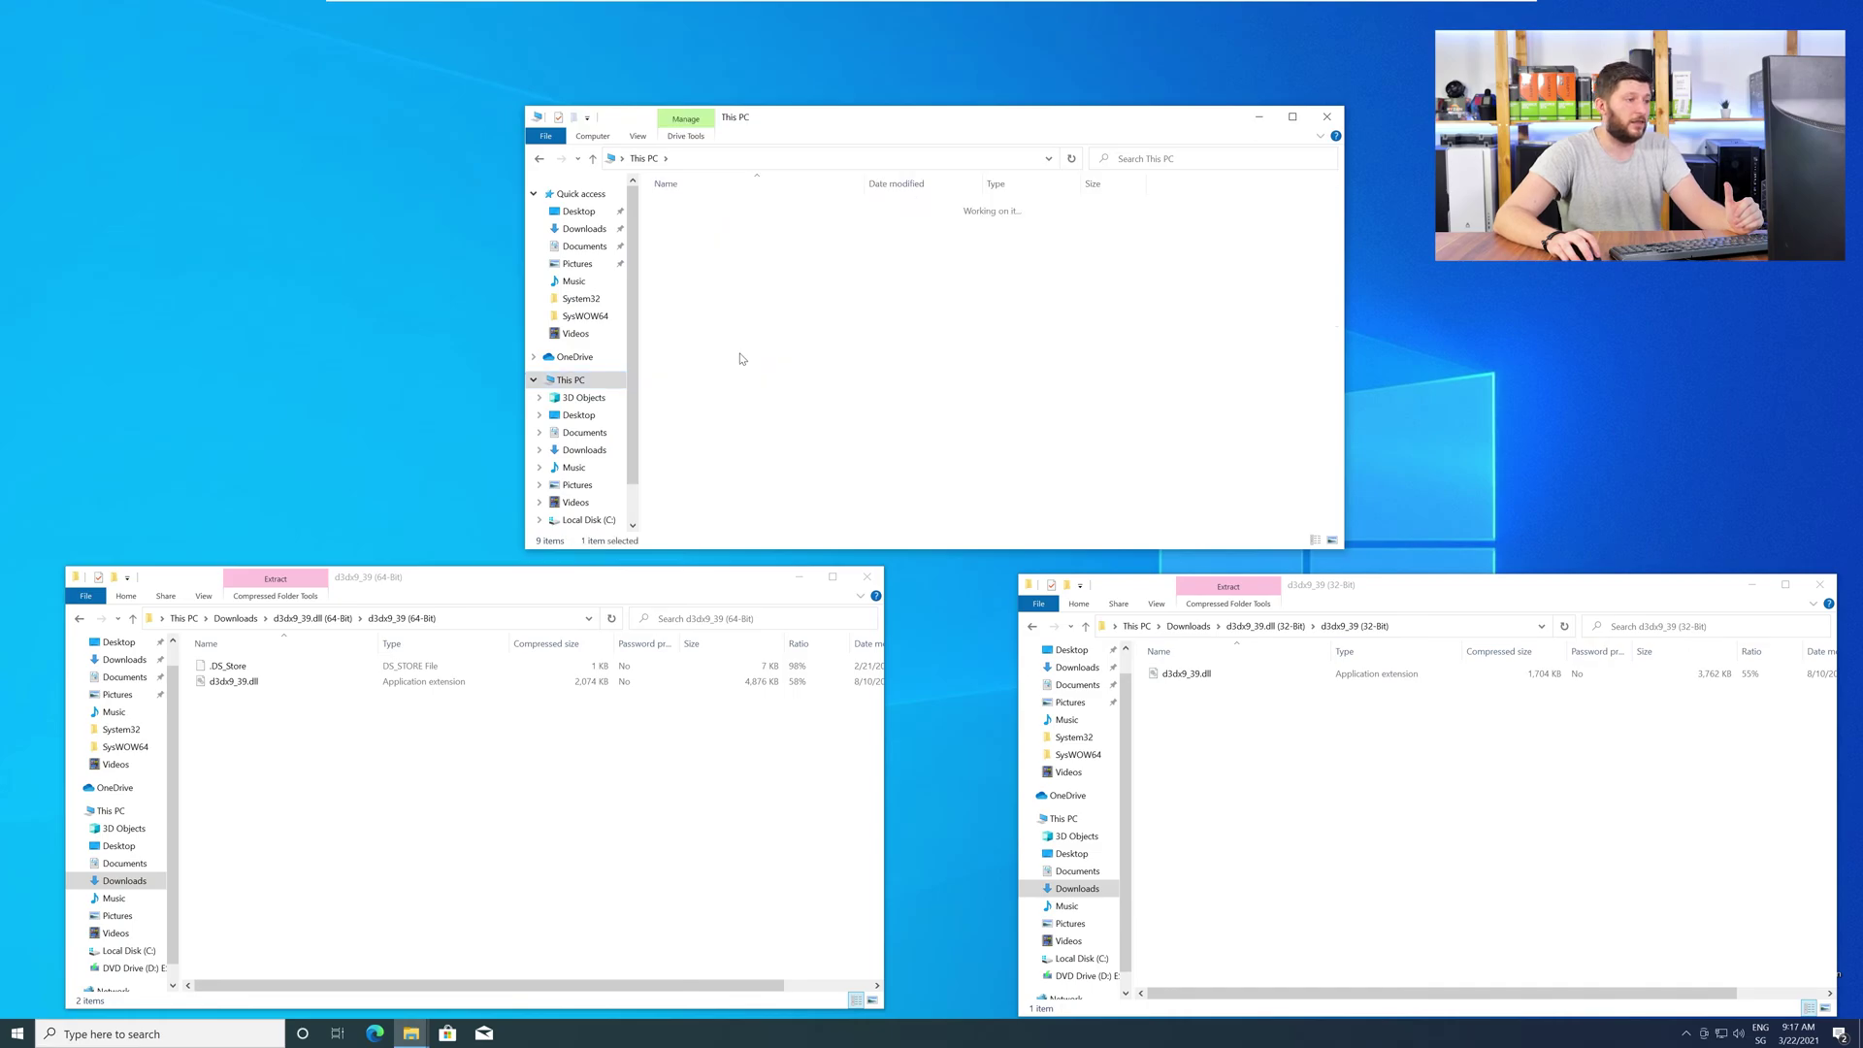
double_click(707, 270)
scroll(720, 388, down, 7)
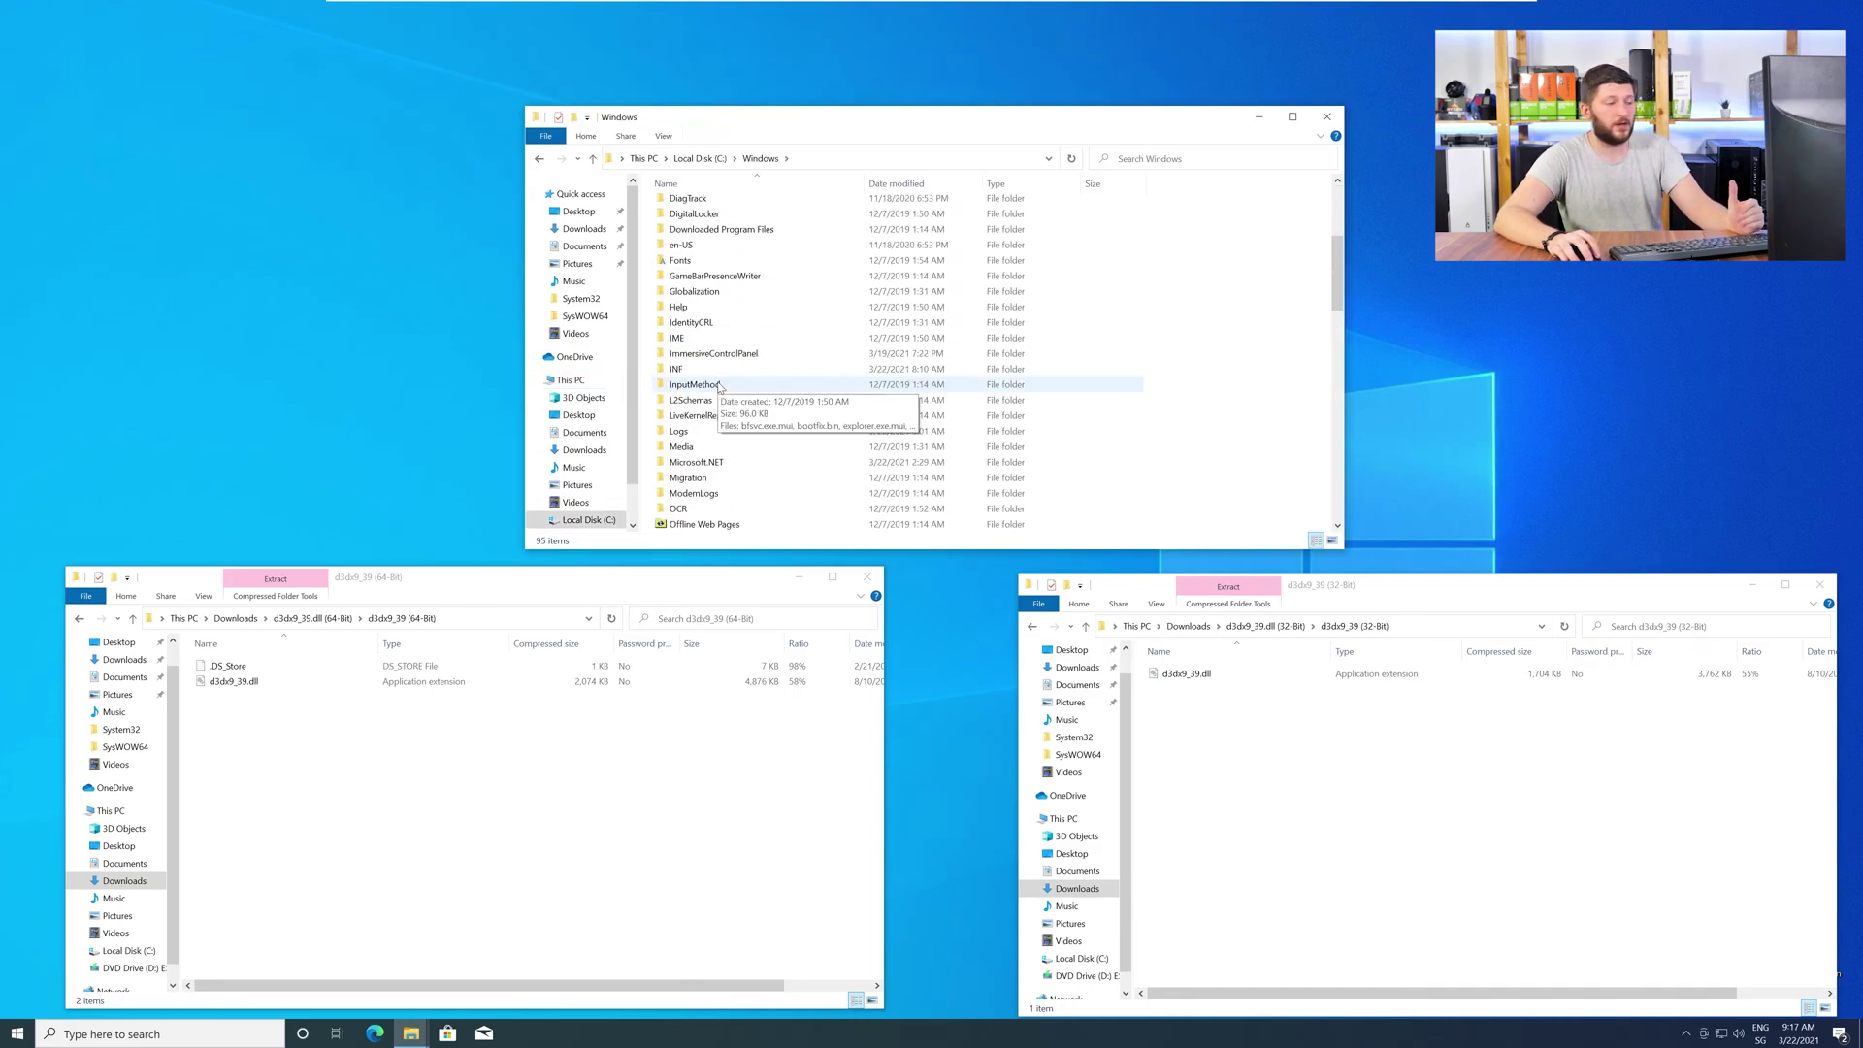
scroll(720, 398, down, 2)
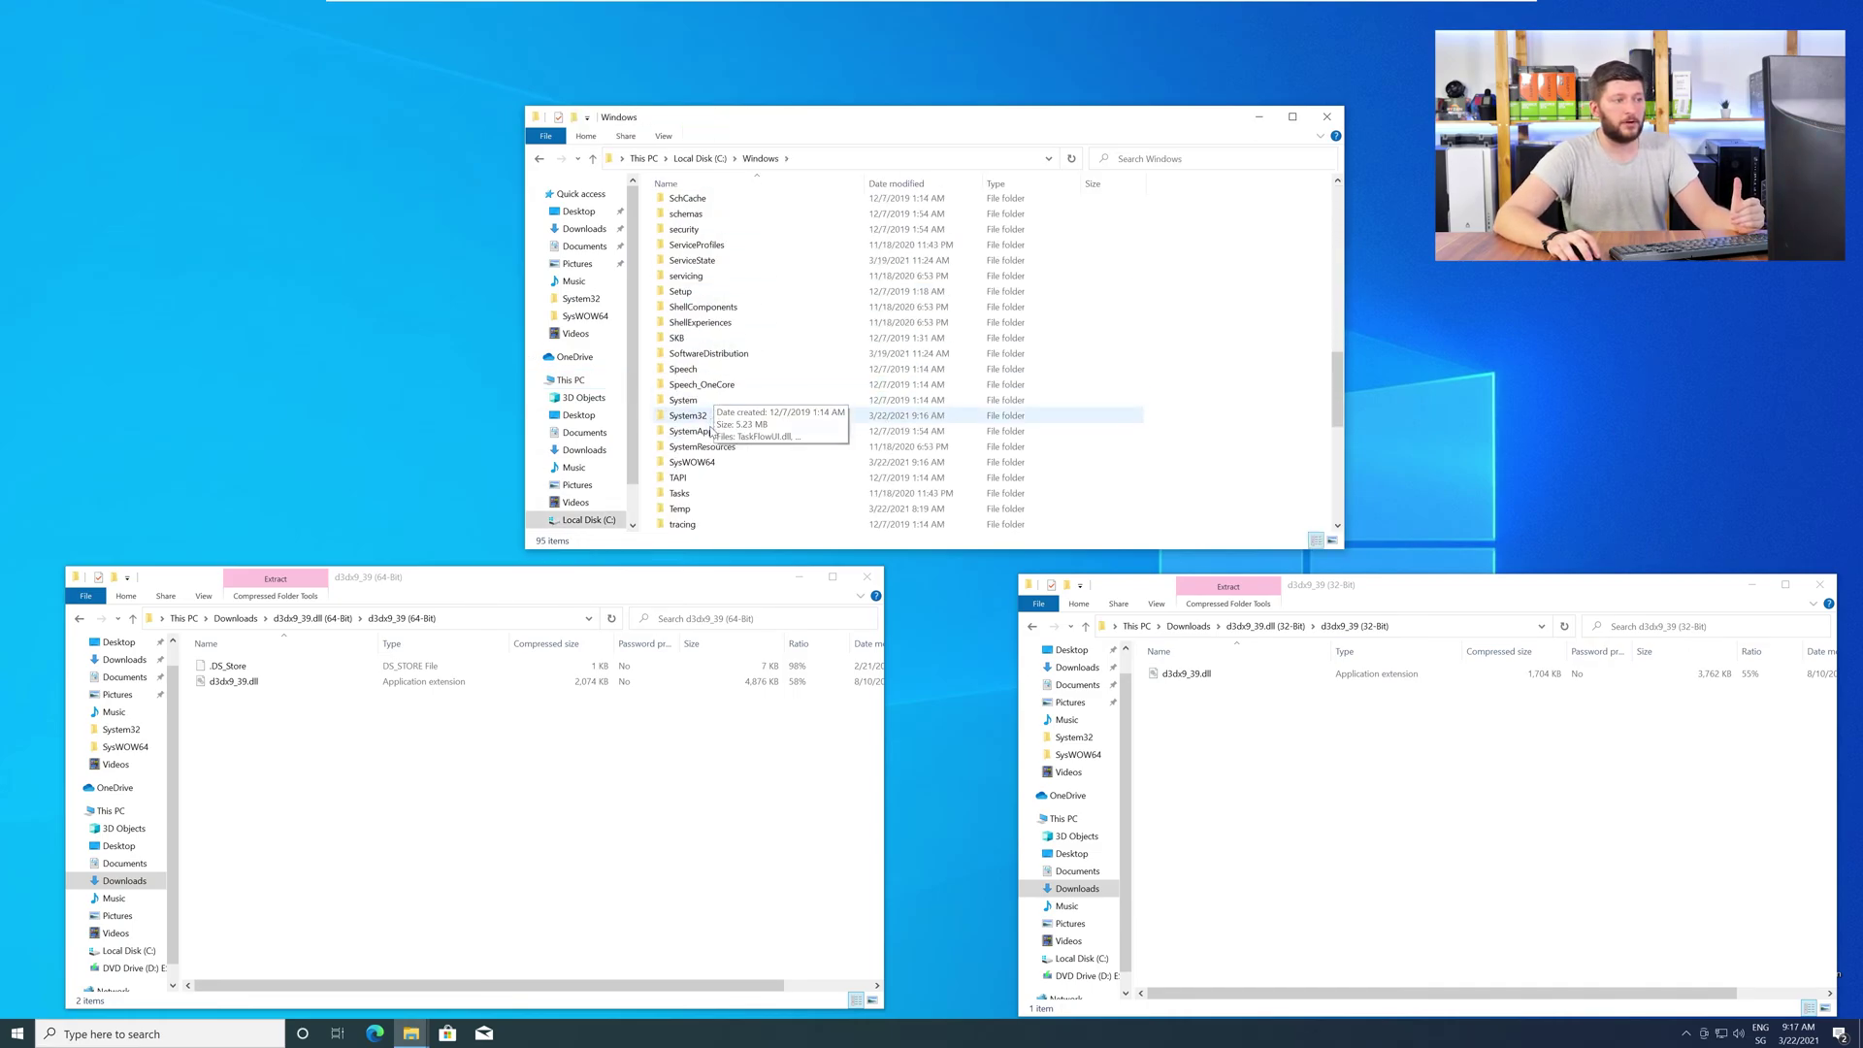
click(710, 421)
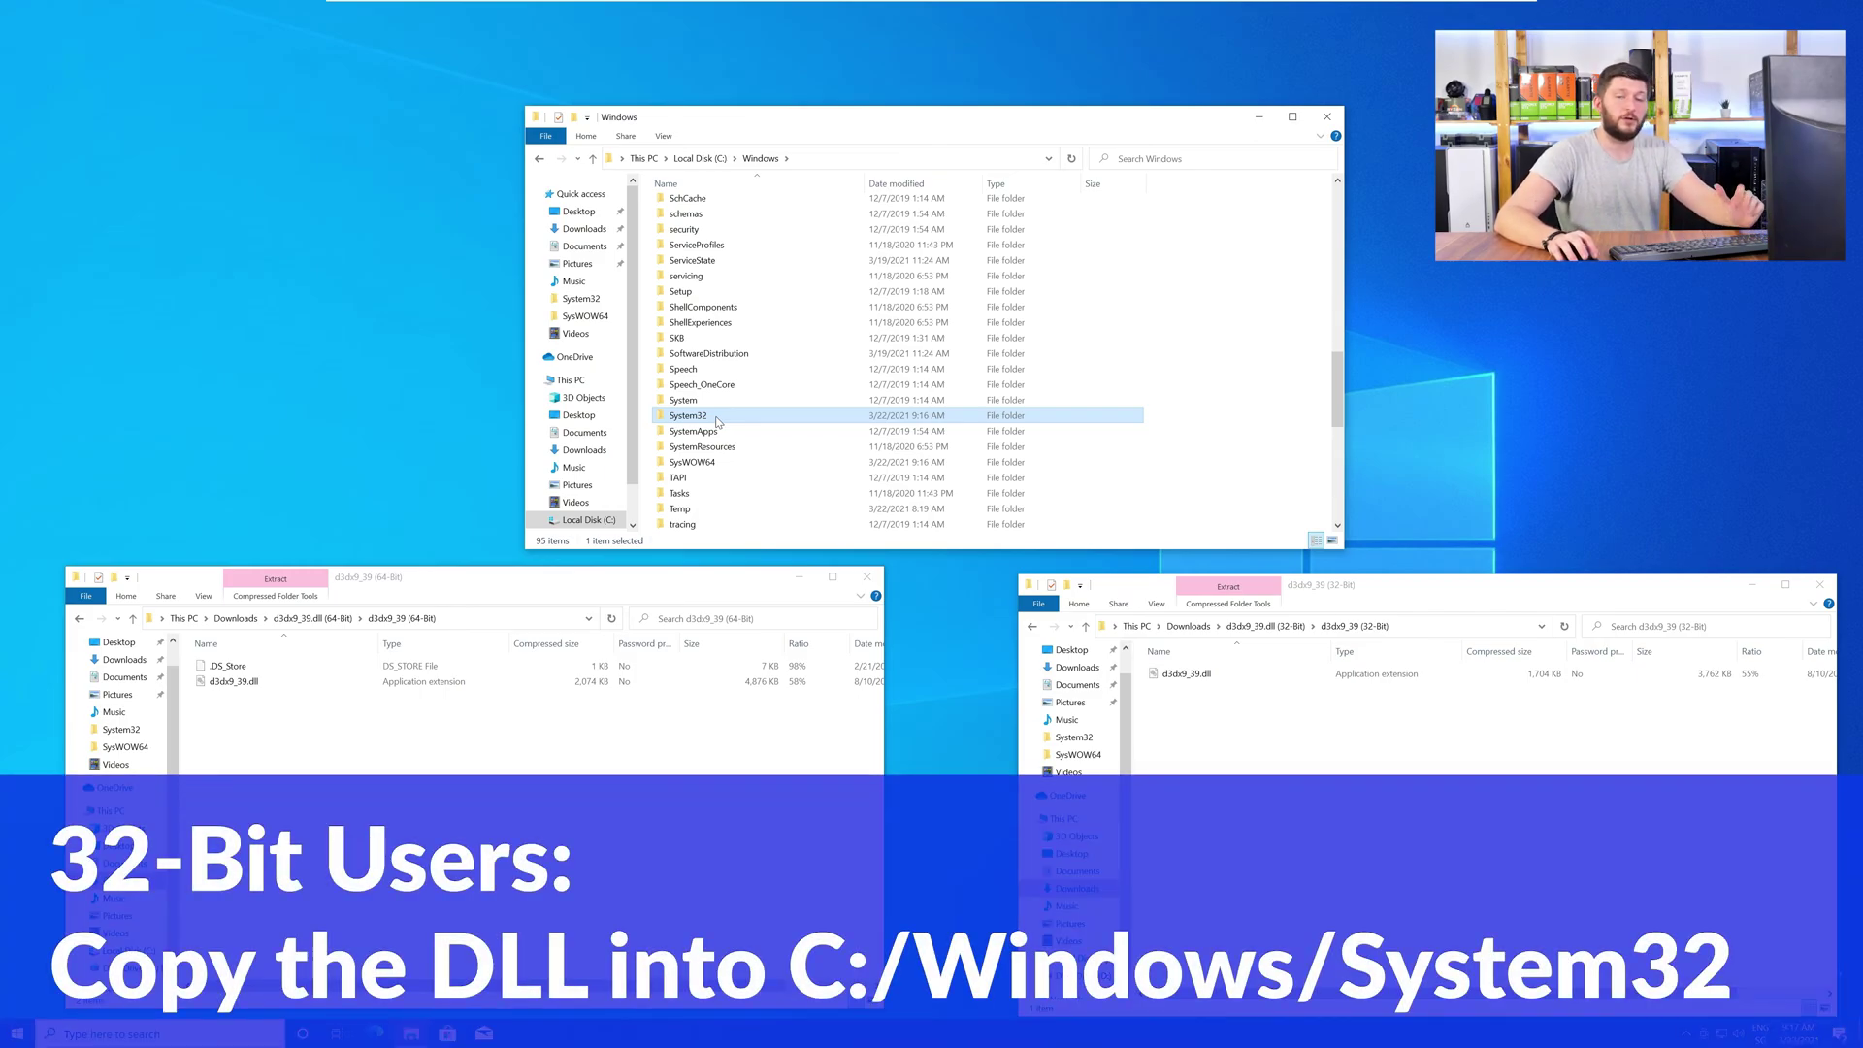
Copy the 64-bit d3dx9_39.dll into System32, replacing the existing file with administrator permission.
drag(234, 681, 765, 427)
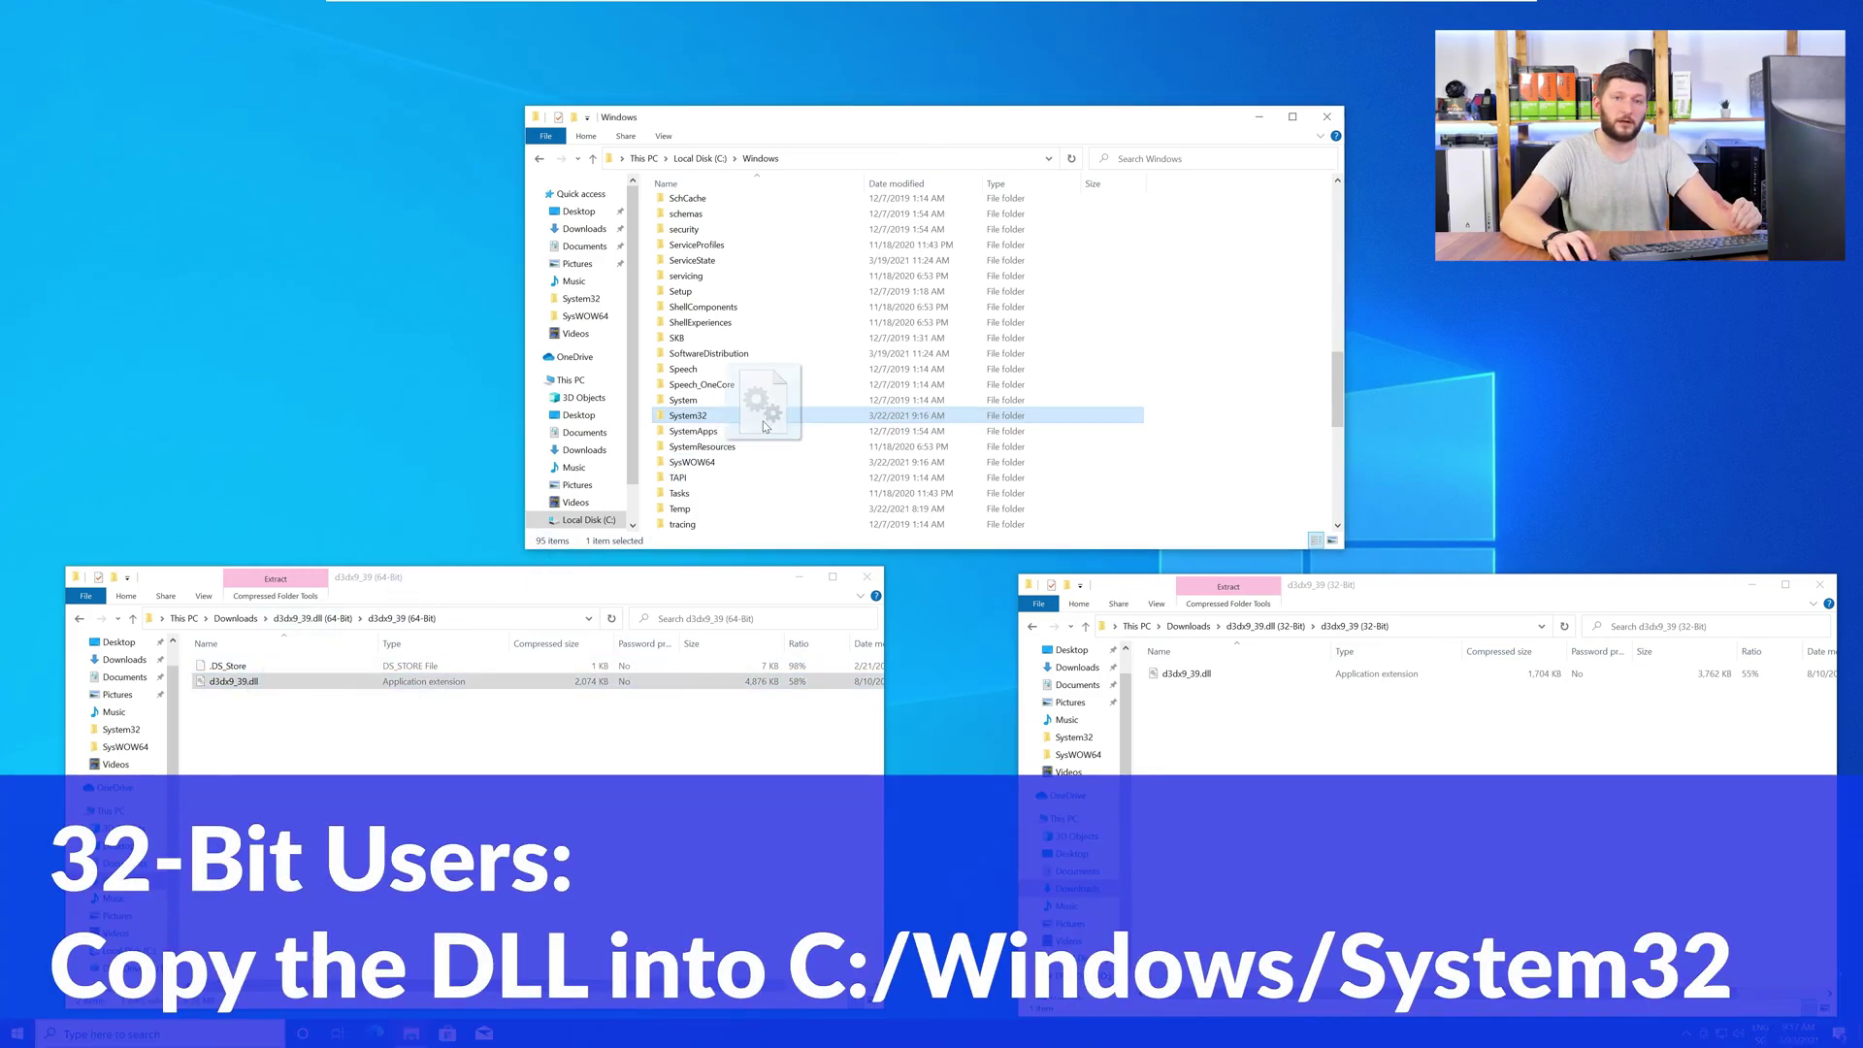
click(862, 468)
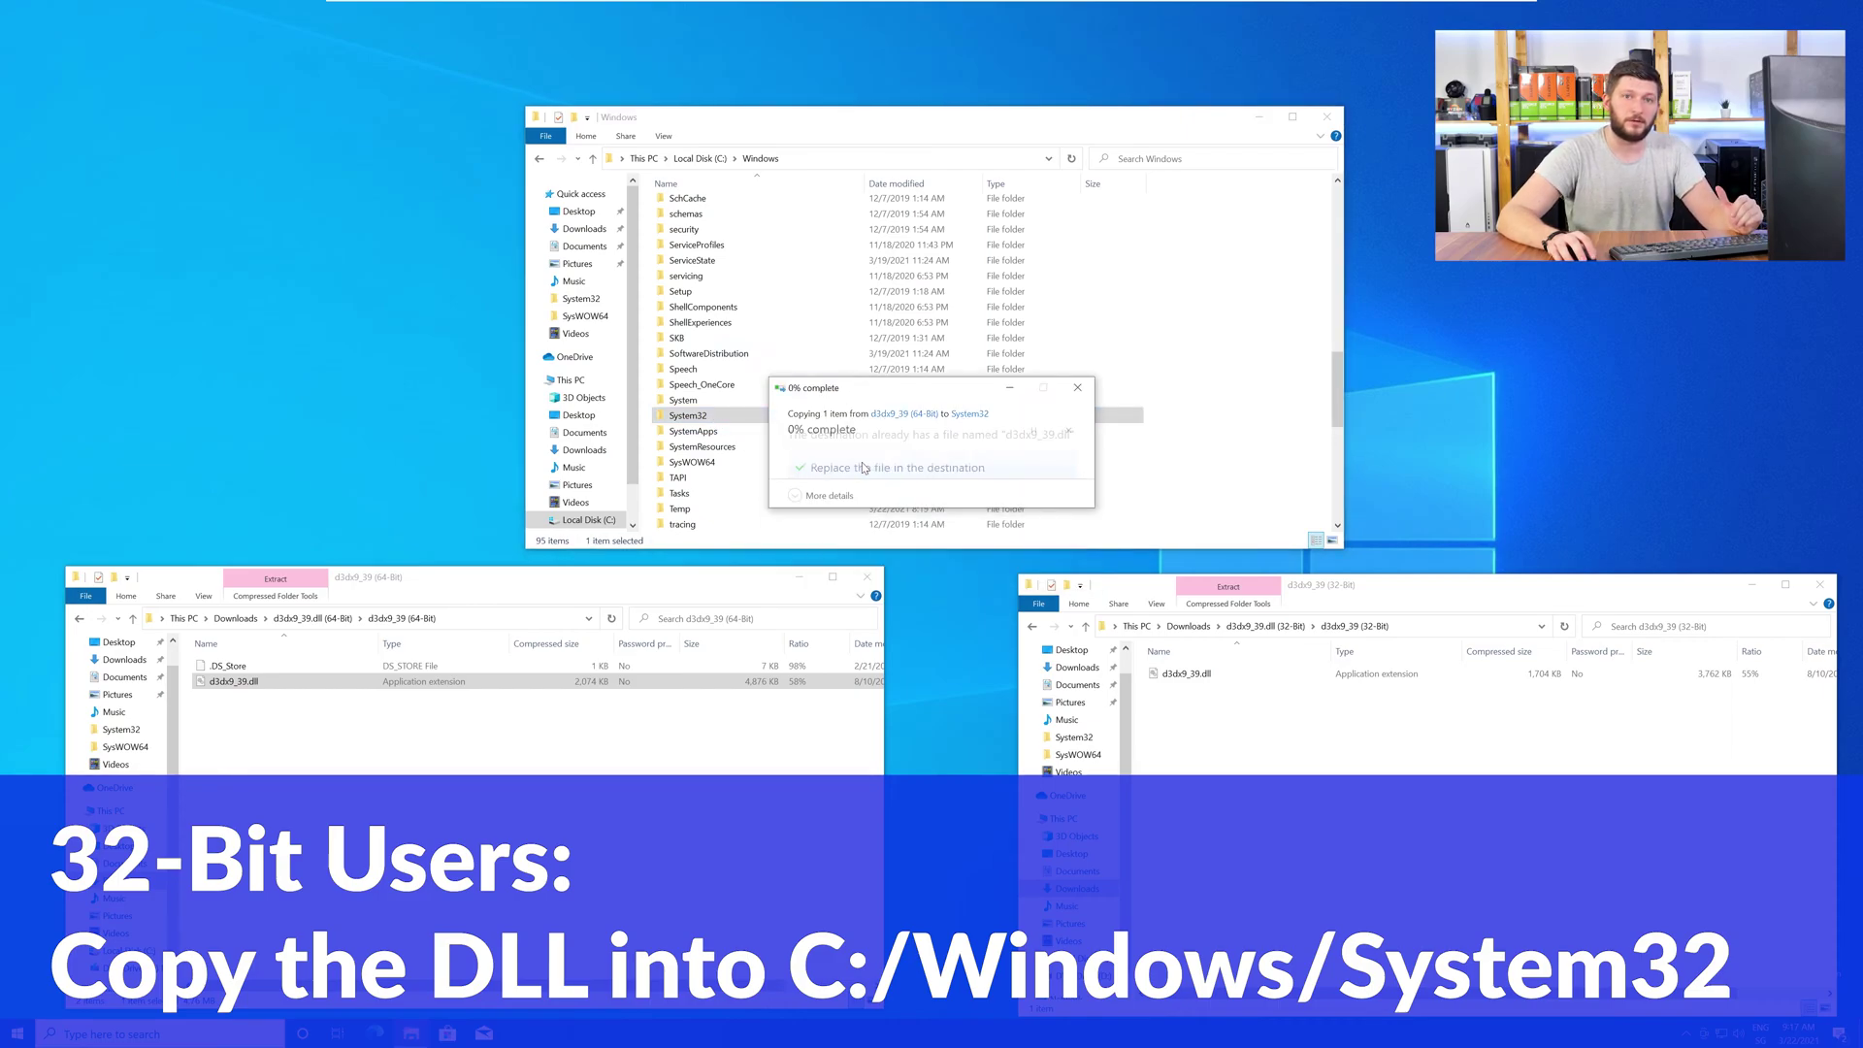
click(897, 475)
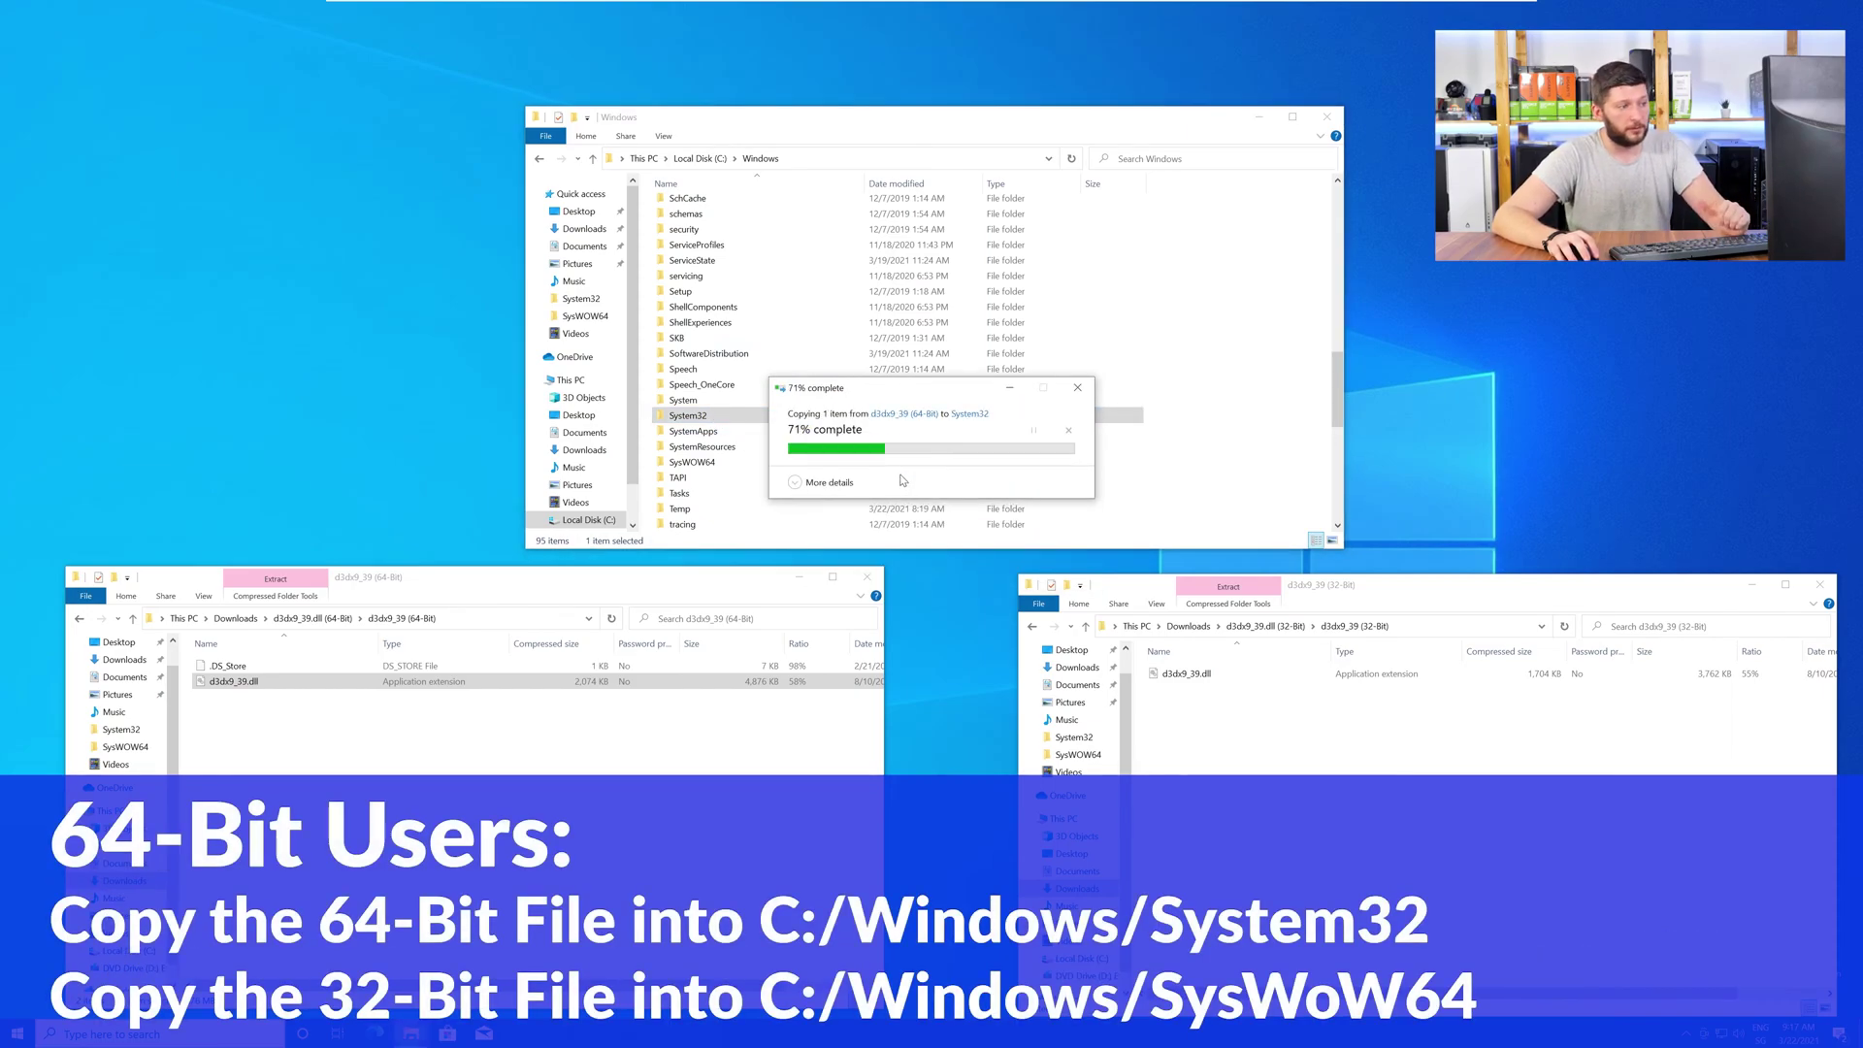
Copy the 32-bit d3dx9_39.dll into SysWOW64, replacing the existing file, and close the Windows folder.
click(1185, 673)
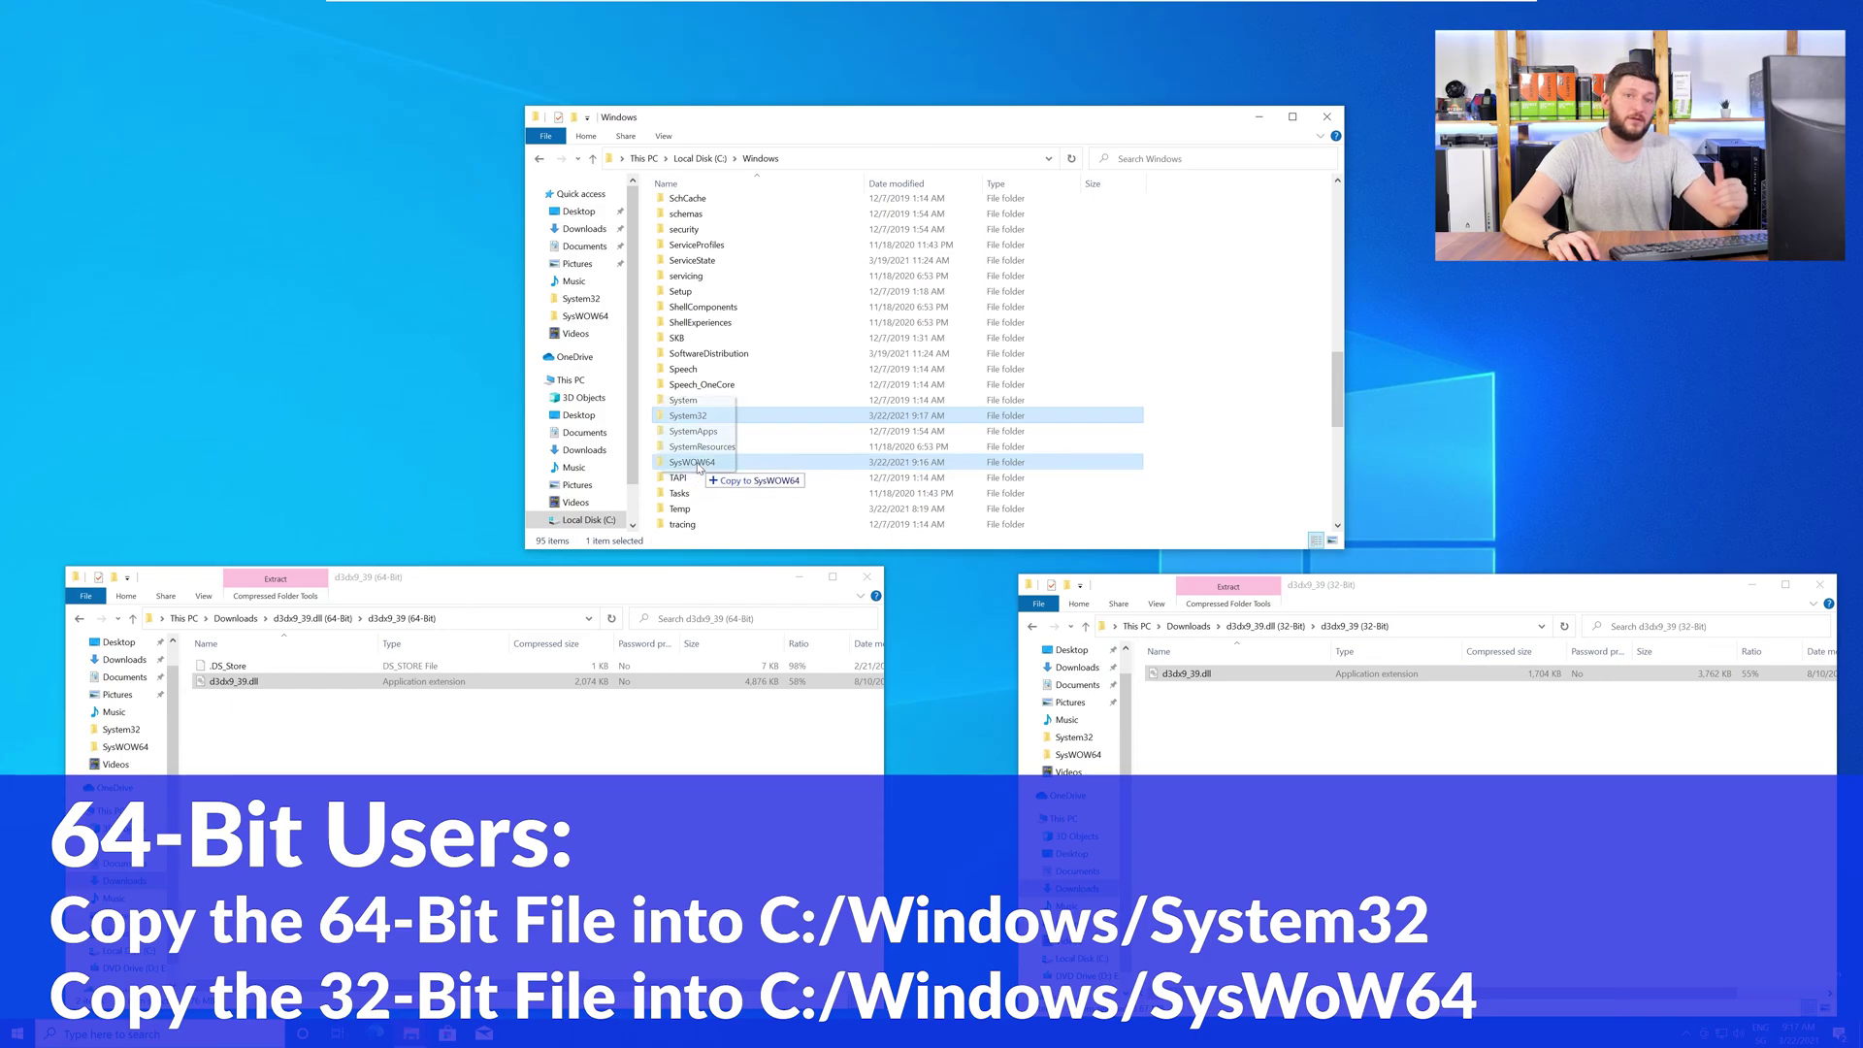
drag(696, 468, 697, 465)
click(871, 472)
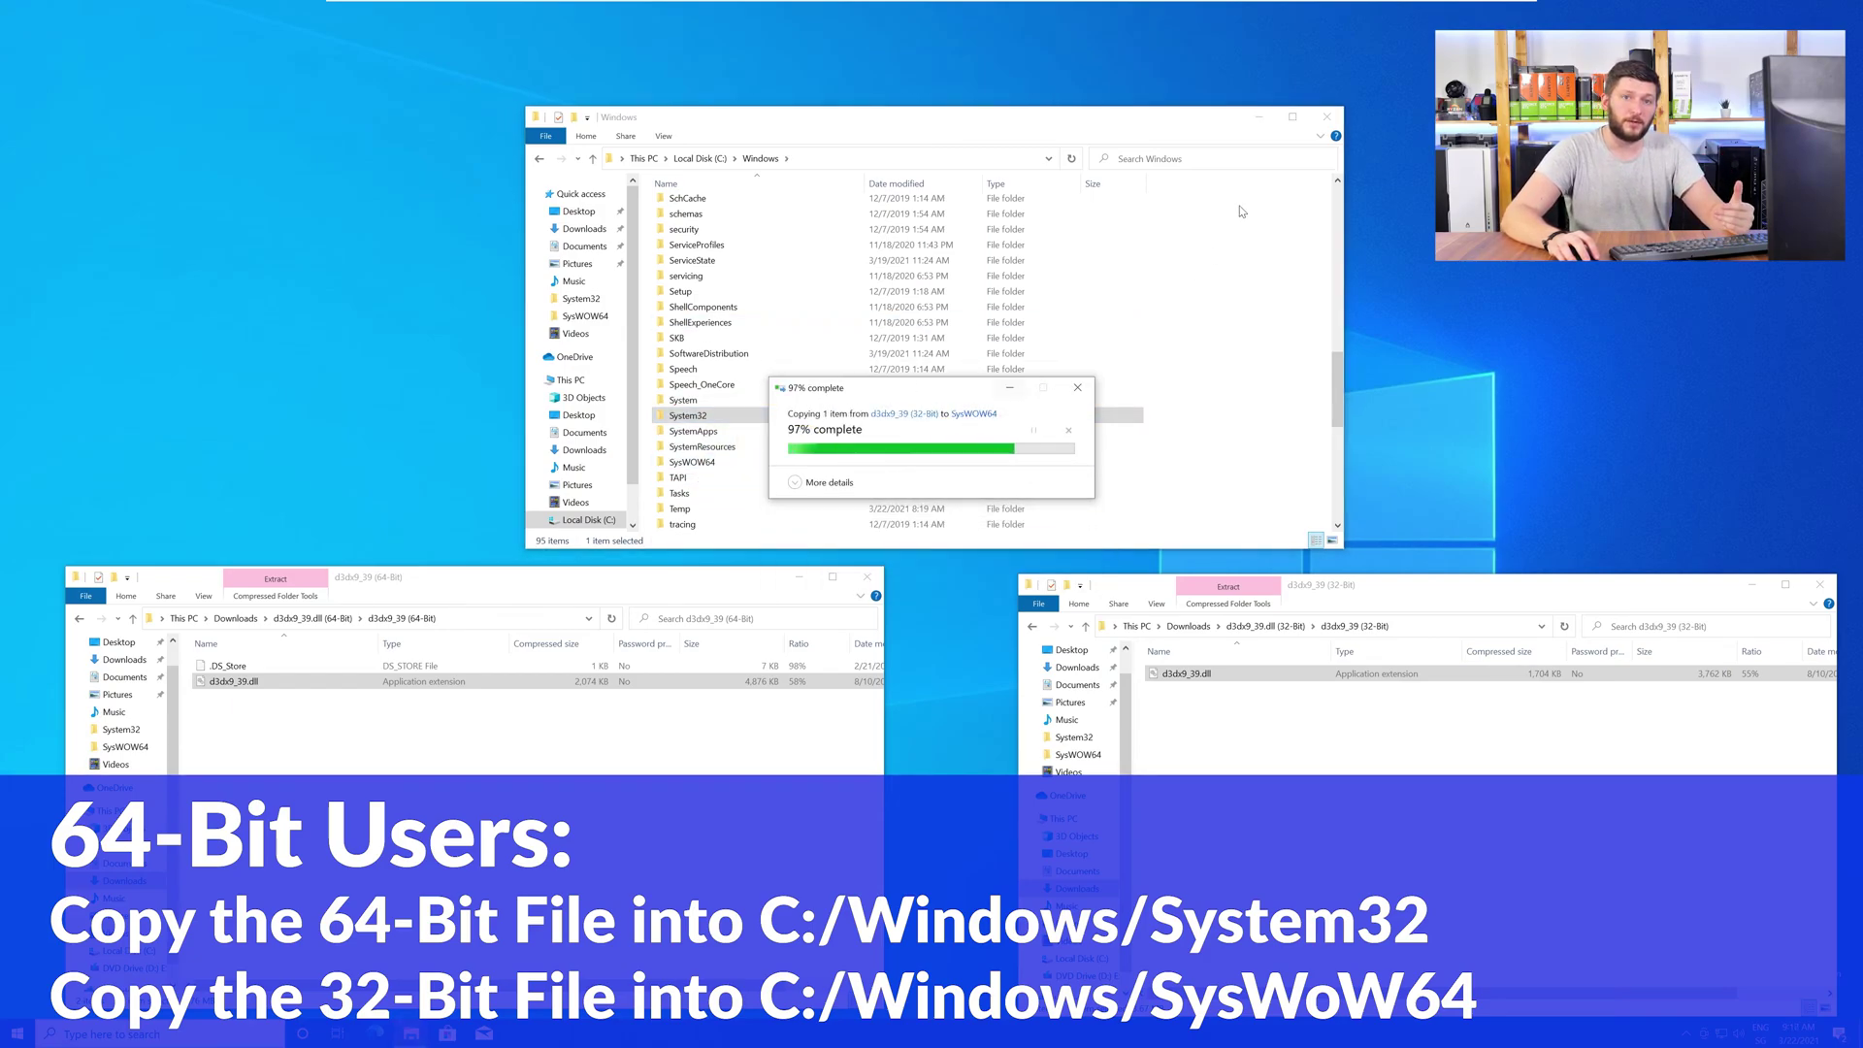
click(1327, 117)
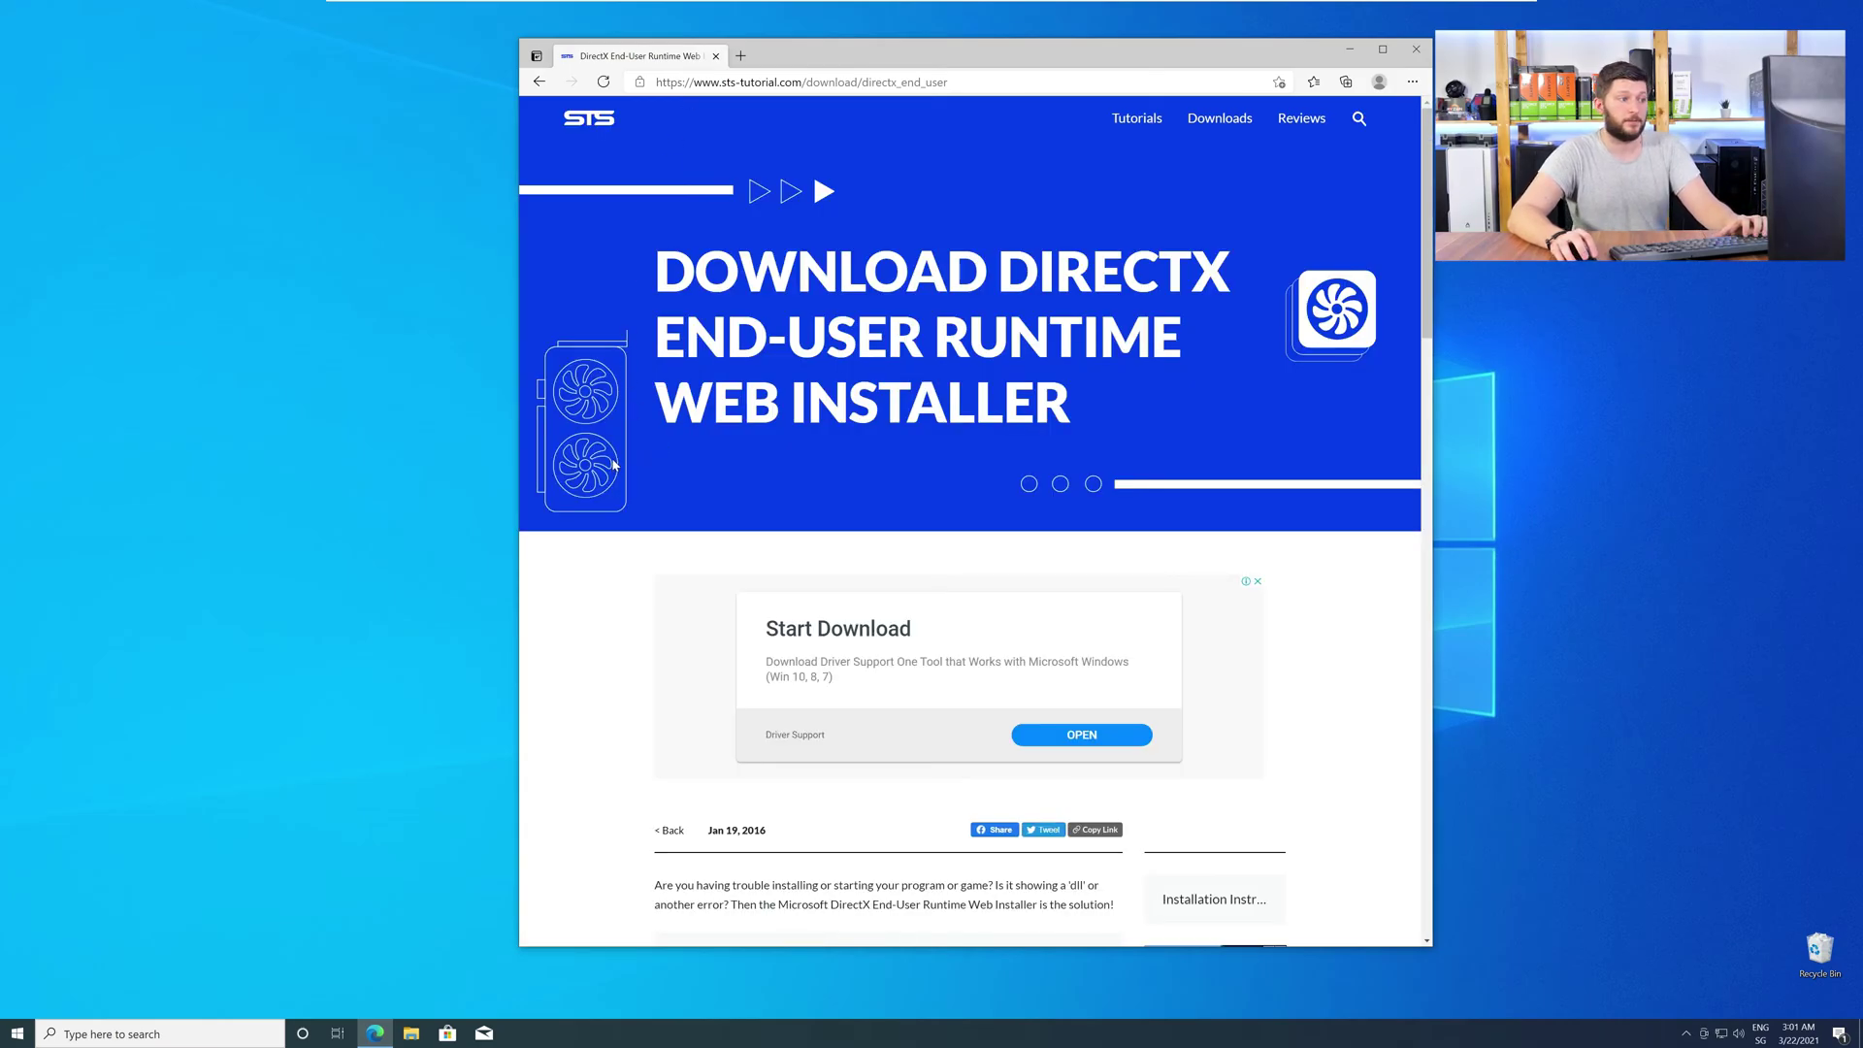
Download dxwebsetup.exe from the DirectX End-User Runtime page and run it.
scroll(613, 466, down, 10)
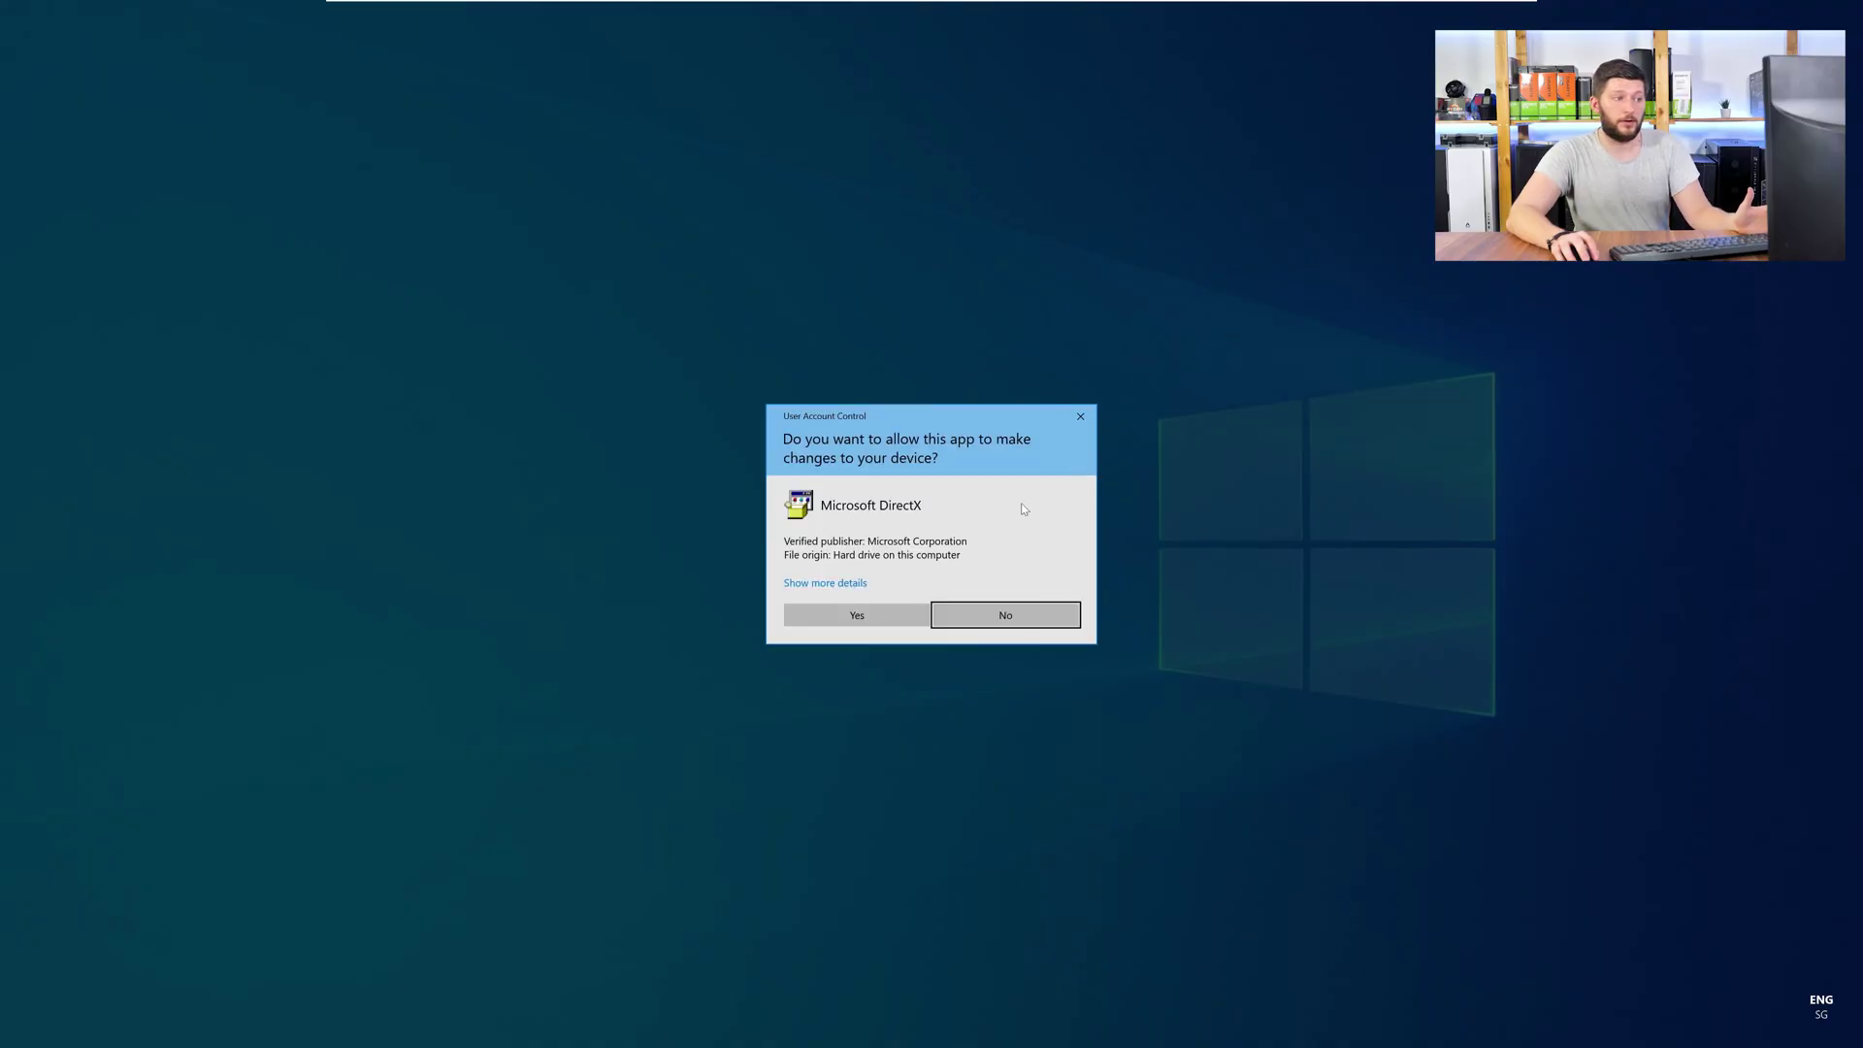
click(852, 611)
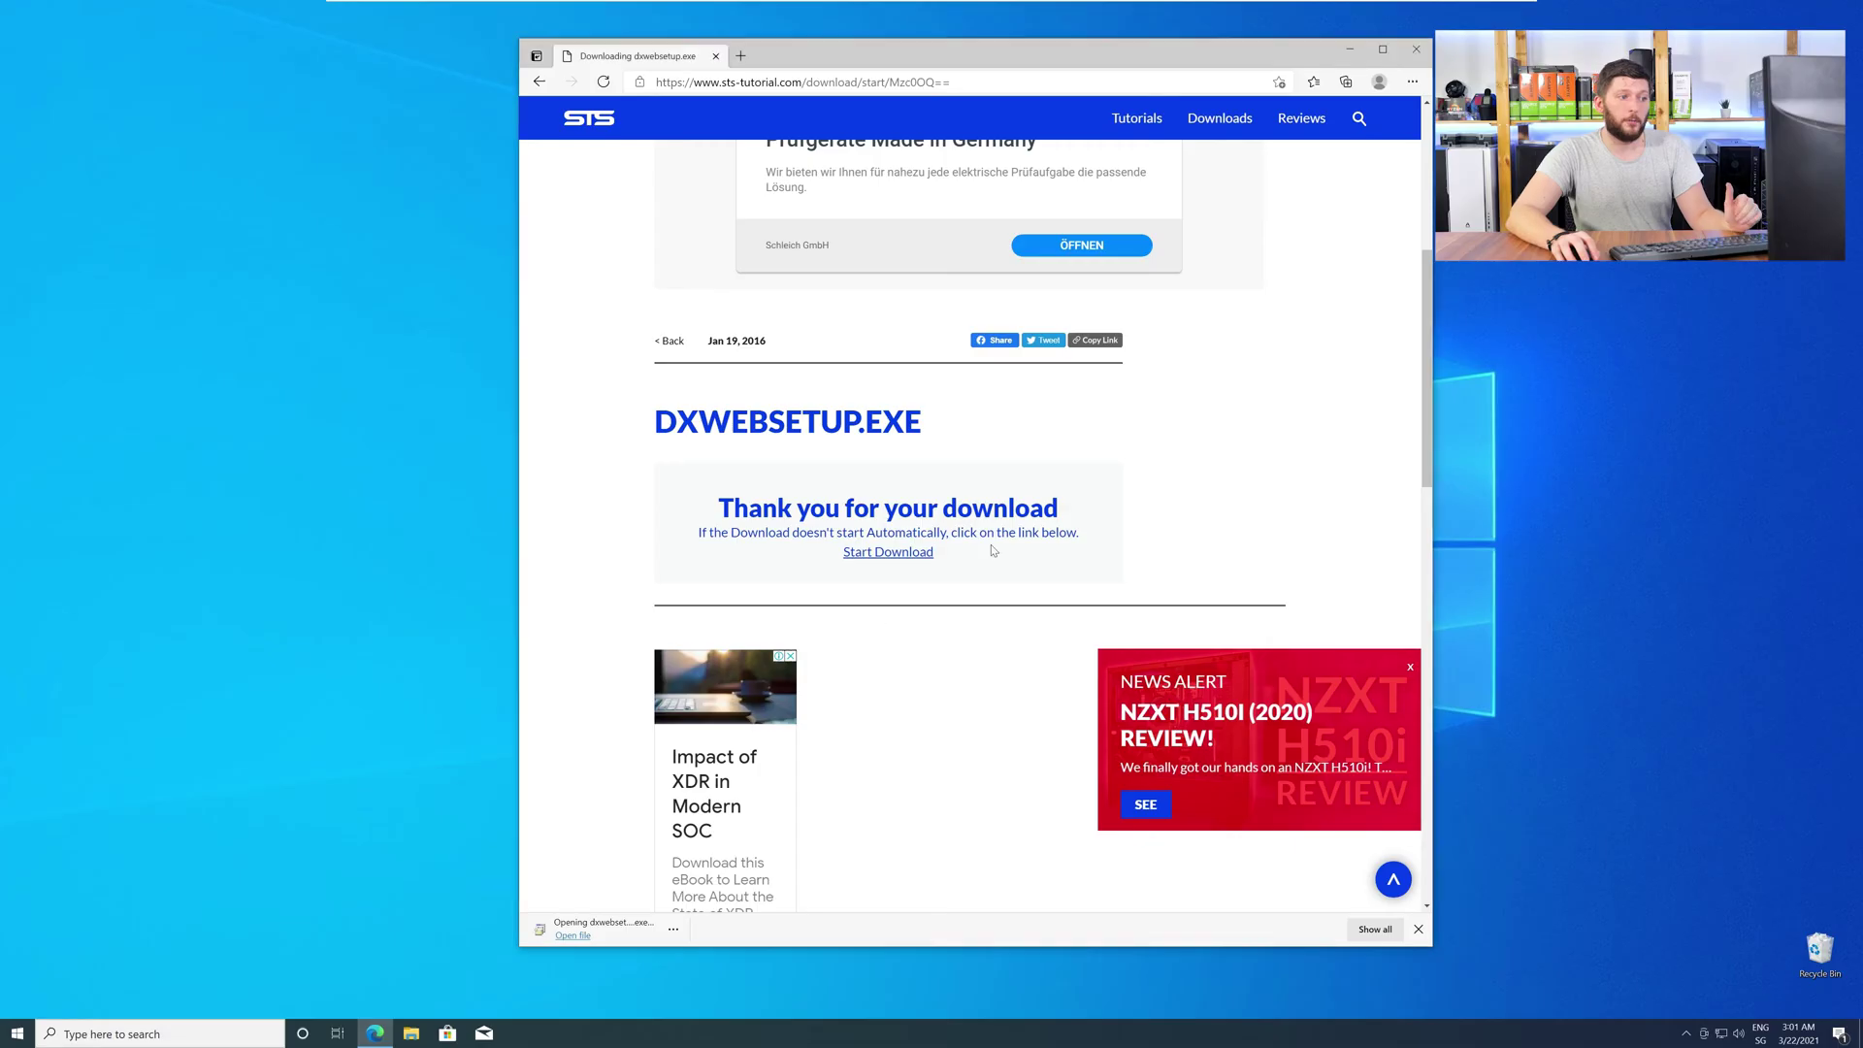
Close Edge, accept the DirectX licence agreement, and install the runtime components.
click(1414, 50)
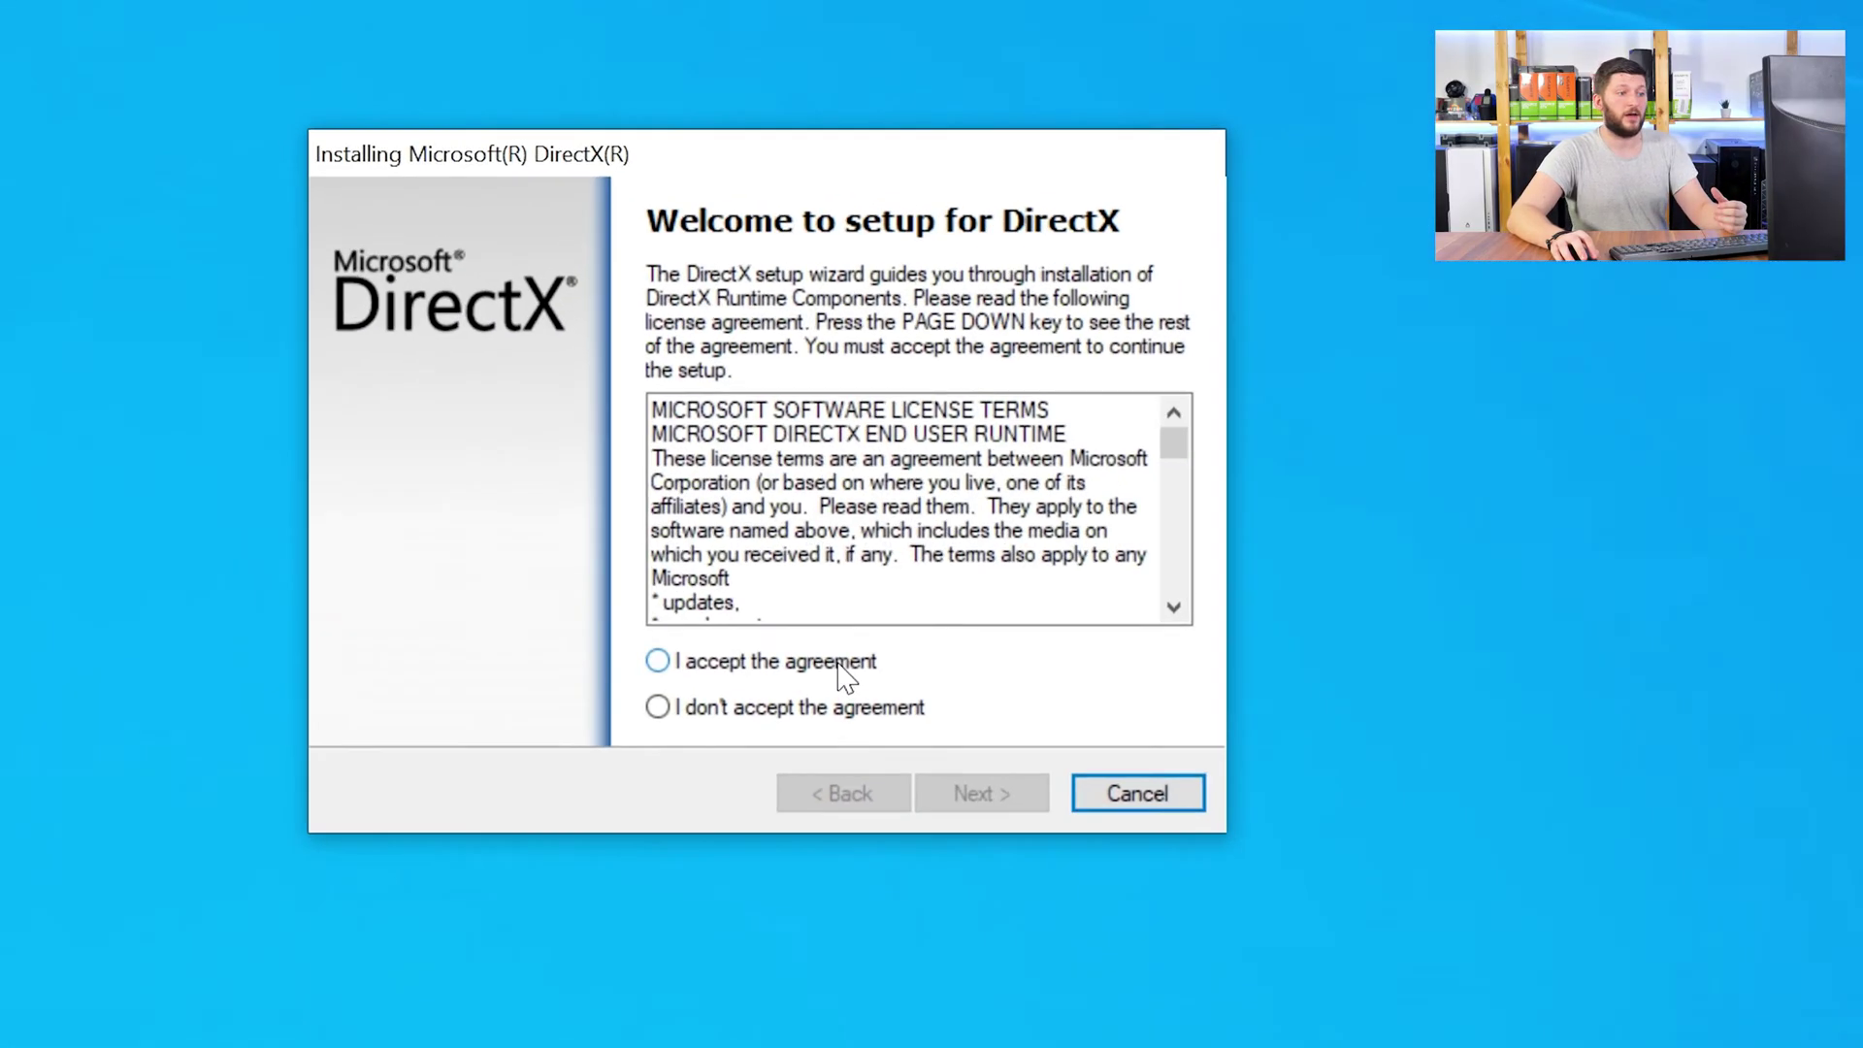
click(383, 400)
click(457, 451)
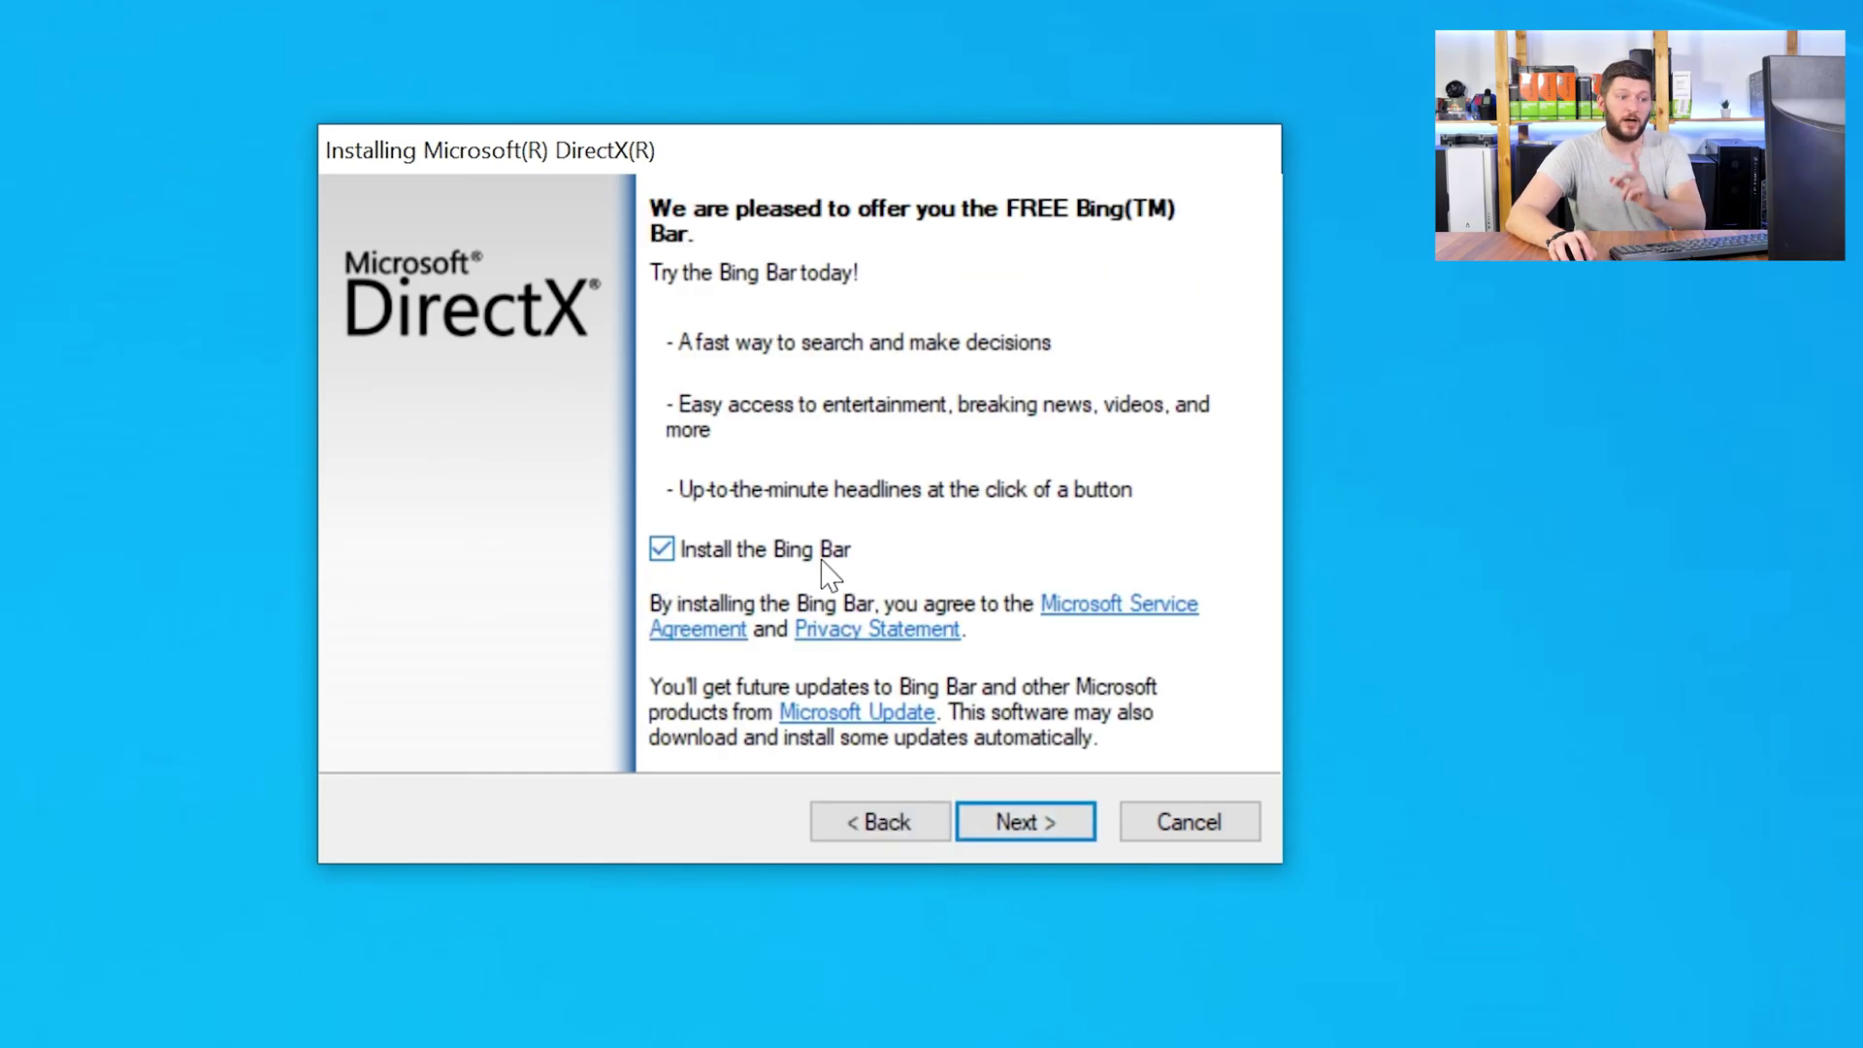
click(990, 824)
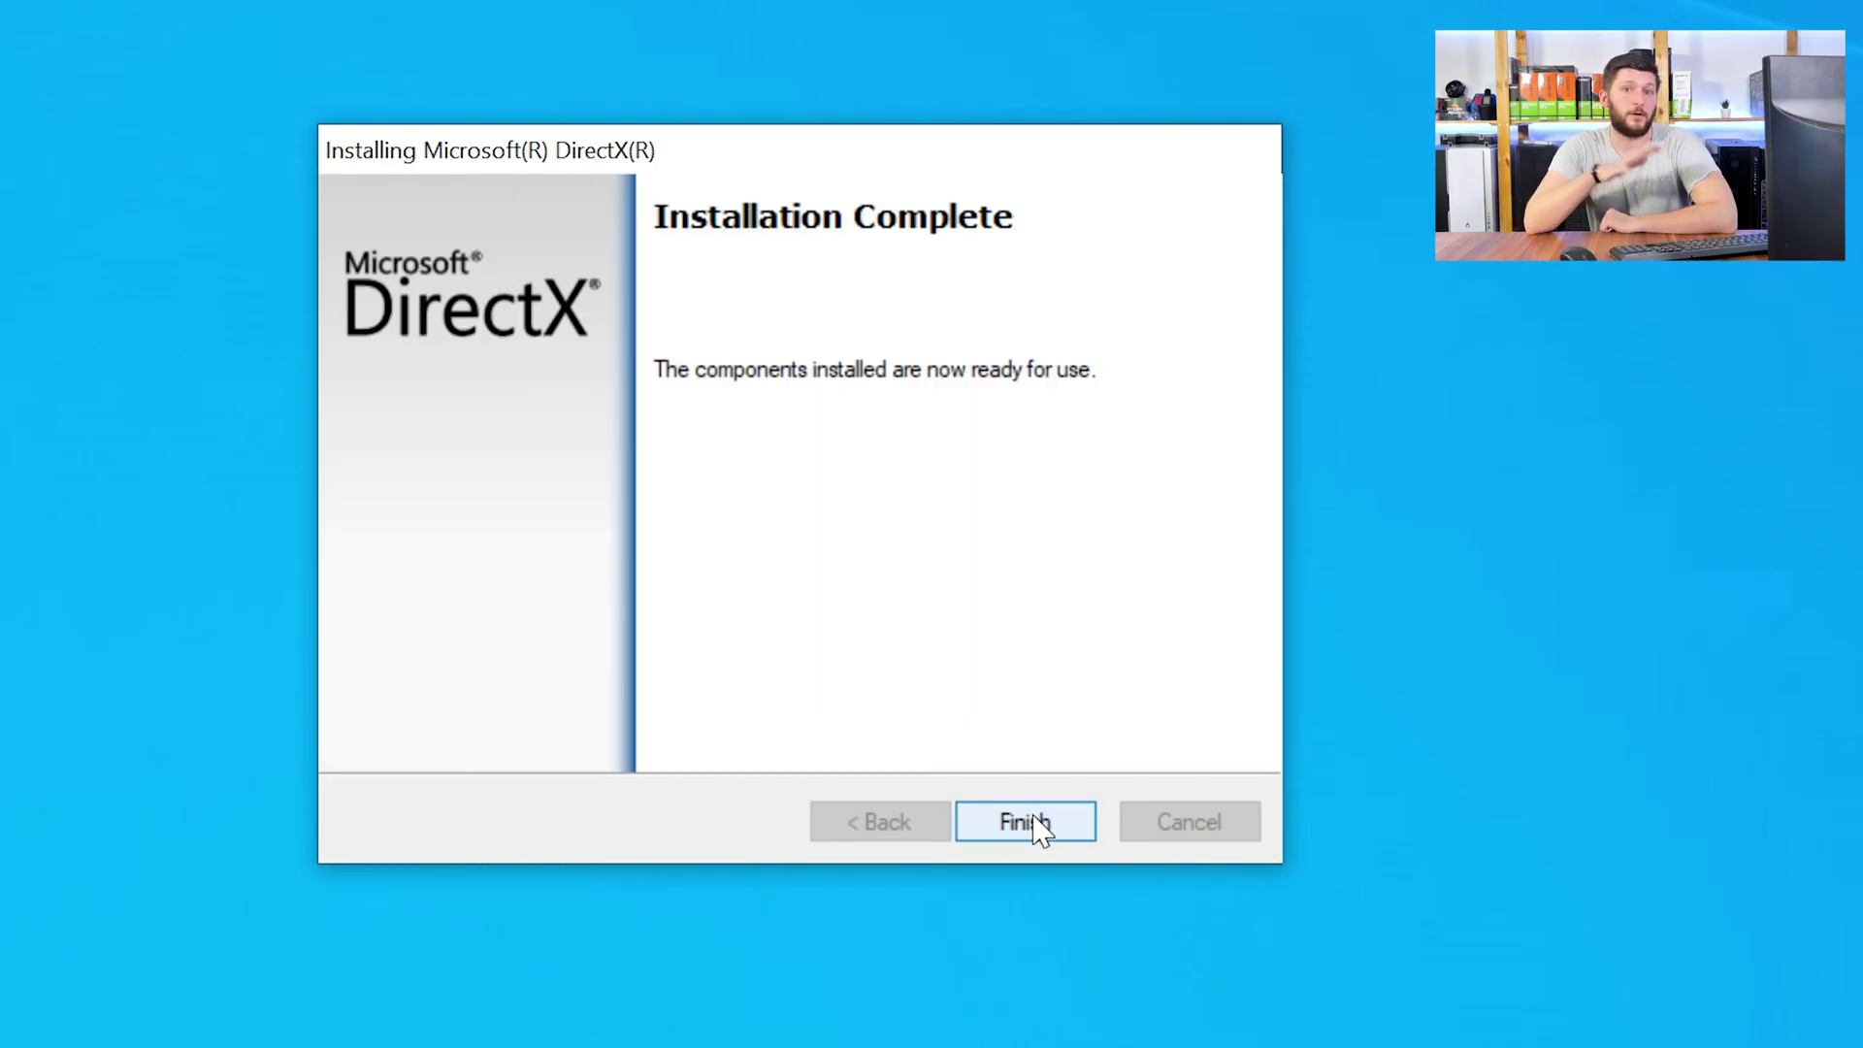
Click Finish to close the completed DirectX setup wizard.
click(1034, 821)
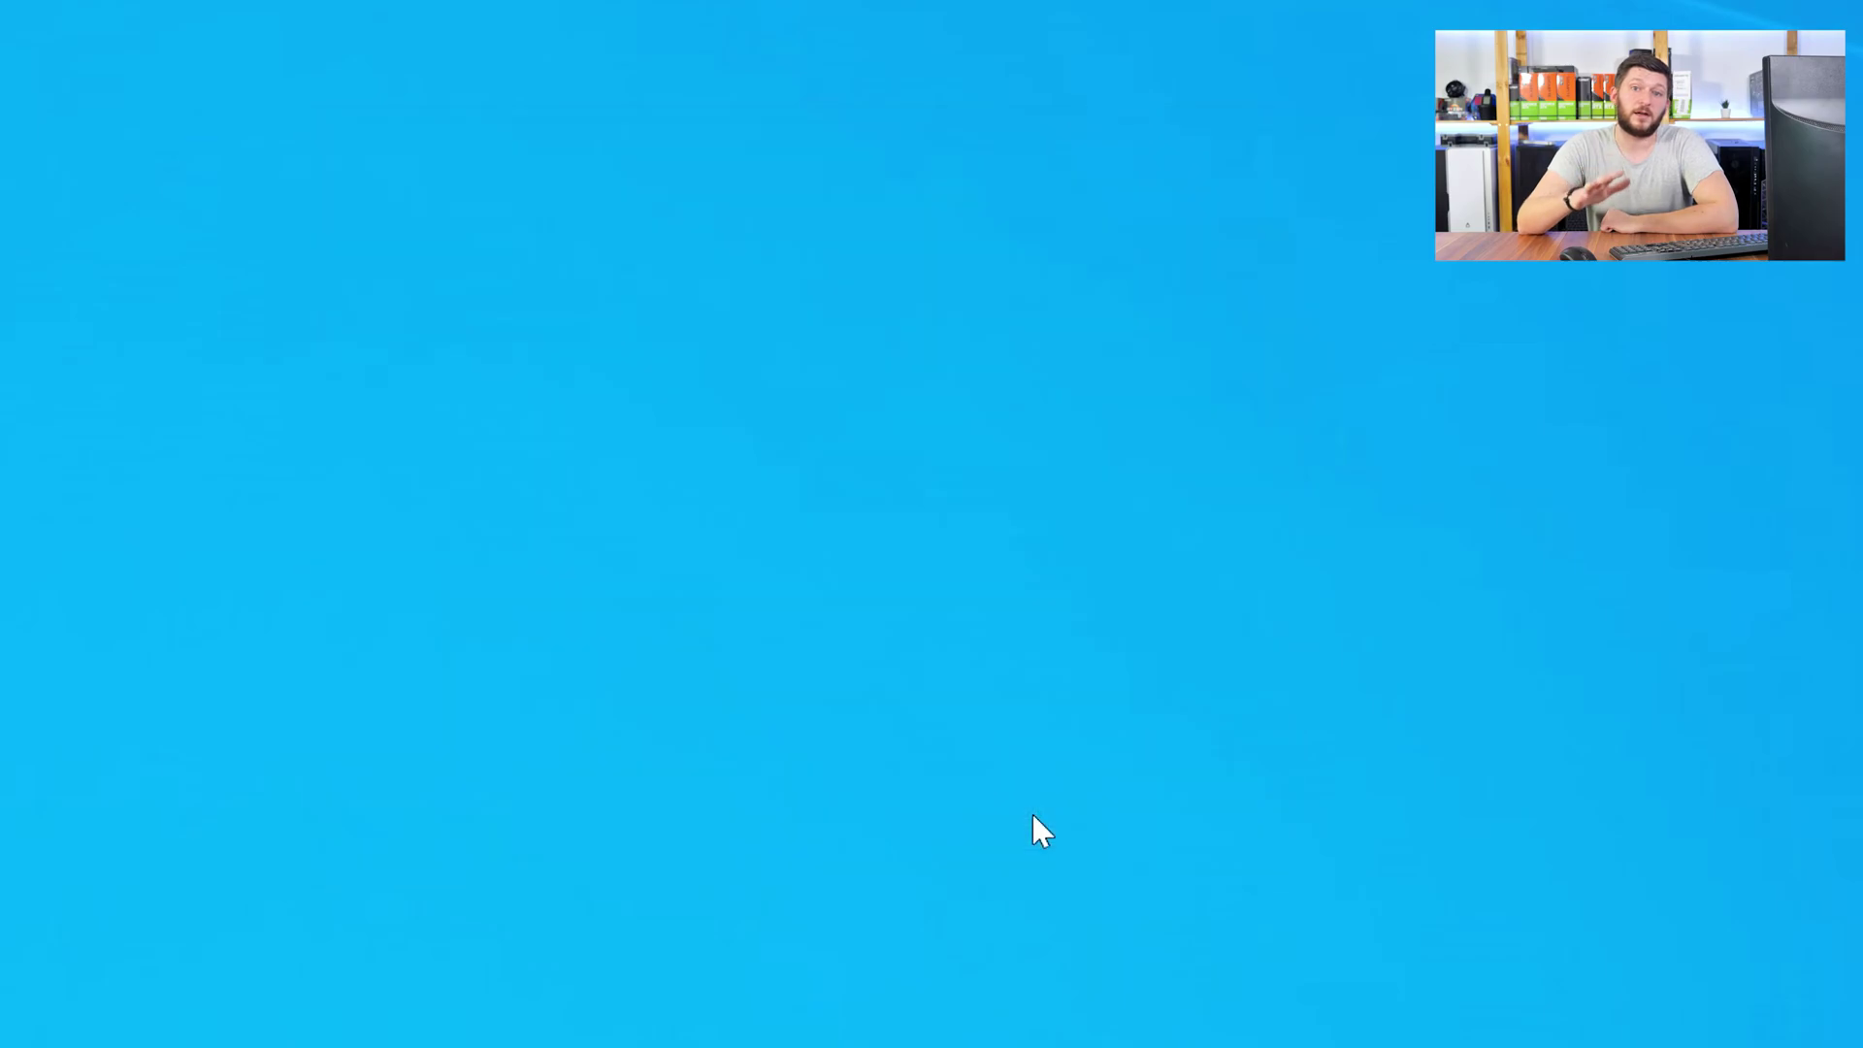